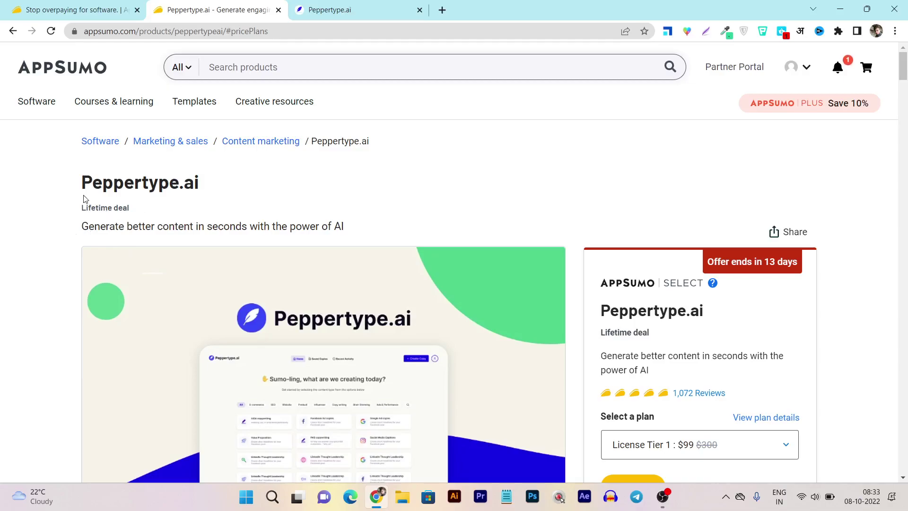
Scroll through the AppSumo deal page reviewing its features and license tiers
{"action": "scroll", "coordinate": [555, 234], "scroll_direction": "down", "scroll_amount": 10}
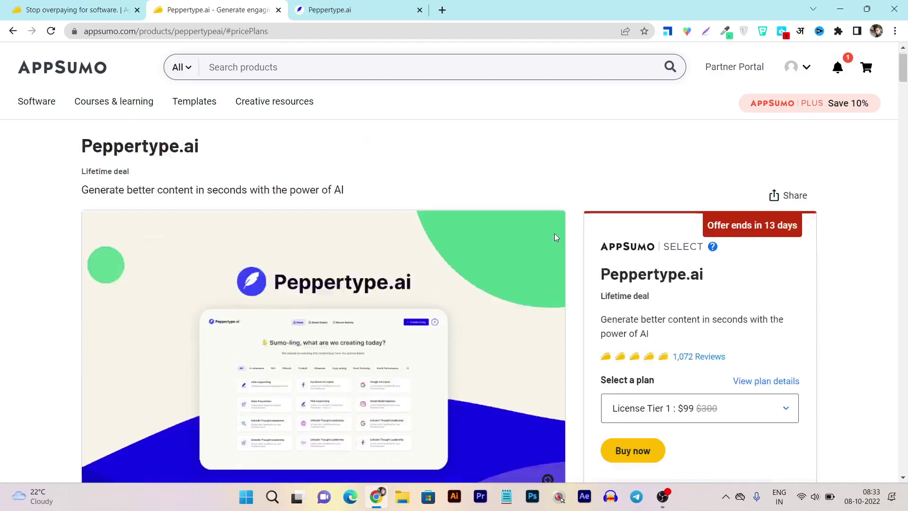
{"action": "scroll", "coordinate": [567, 278], "scroll_direction": "down", "scroll_amount": 2}
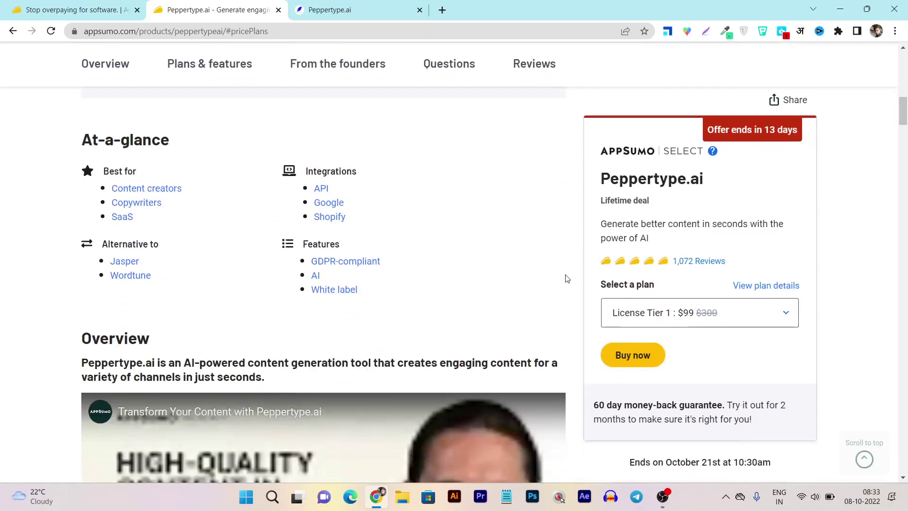
{"action": "scroll", "coordinate": [567, 278], "scroll_direction": "down", "scroll_amount": 6}
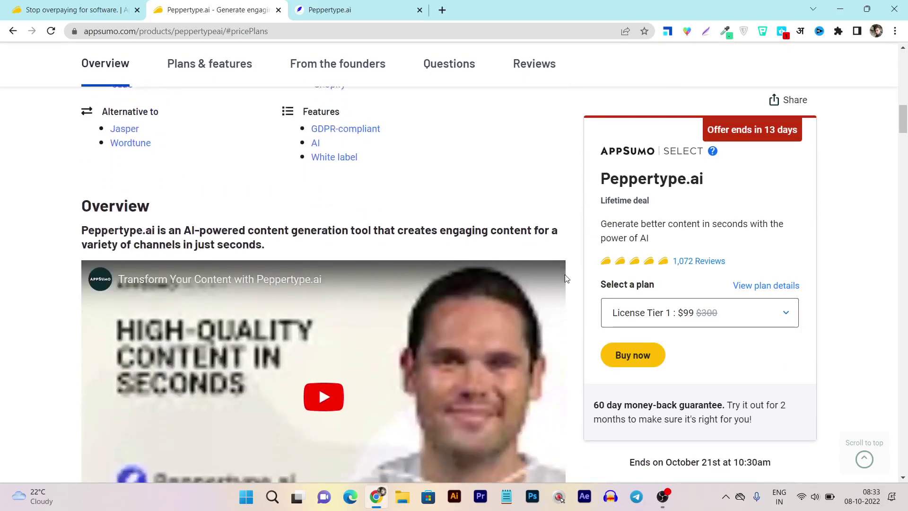
{"action": "scroll", "coordinate": [566, 277], "scroll_direction": "down", "scroll_amount": 3}
{"action": "scroll", "coordinate": [568, 282], "scroll_direction": "up", "scroll_amount": 15}
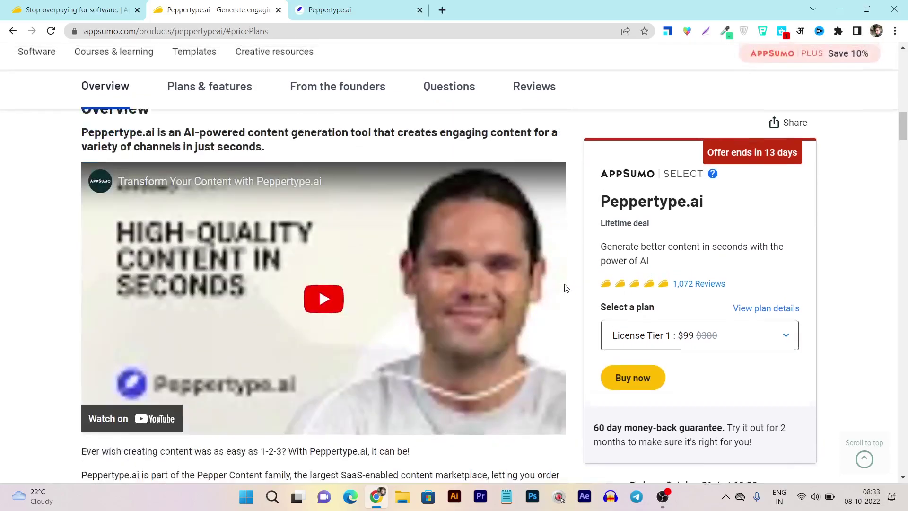
{"action": "scroll", "coordinate": [569, 284], "scroll_direction": "up", "scroll_amount": 8}
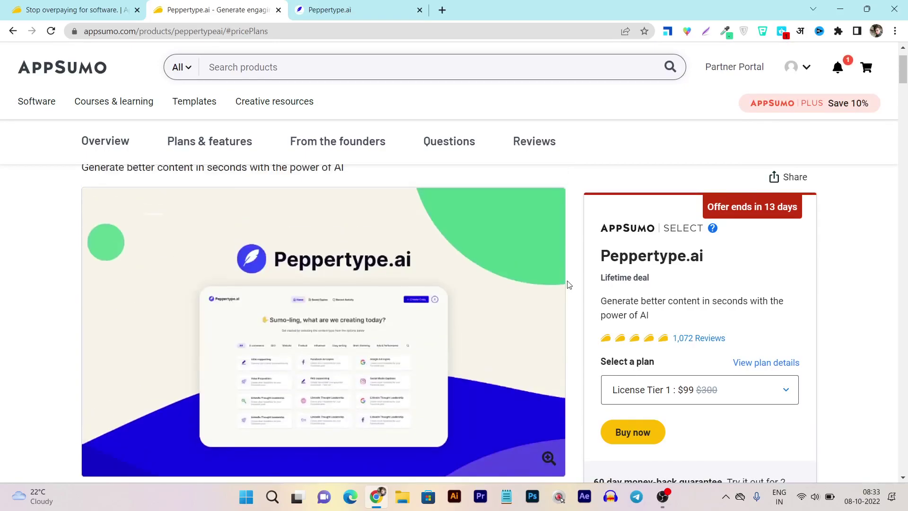
{"action": "scroll", "coordinate": [568, 285], "scroll_direction": "down", "scroll_amount": 12}
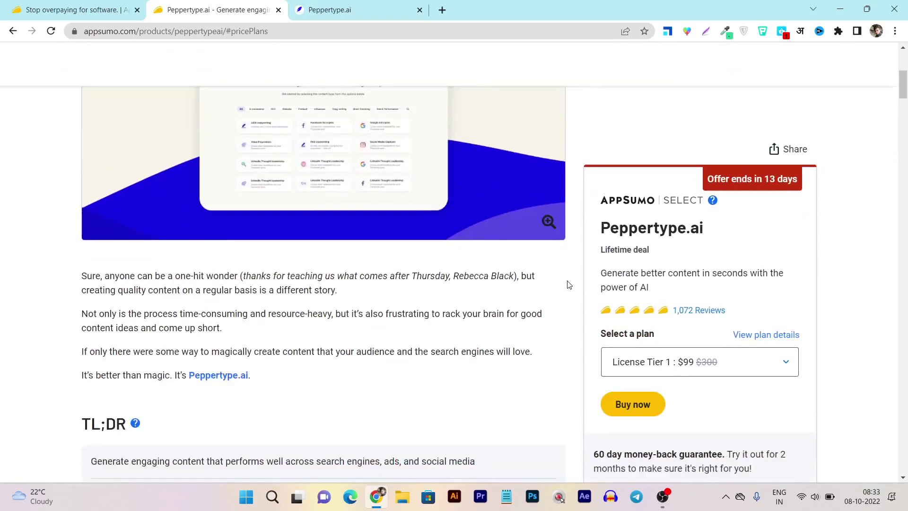
{"action": "scroll", "coordinate": [569, 284], "scroll_direction": "down", "scroll_amount": 15}
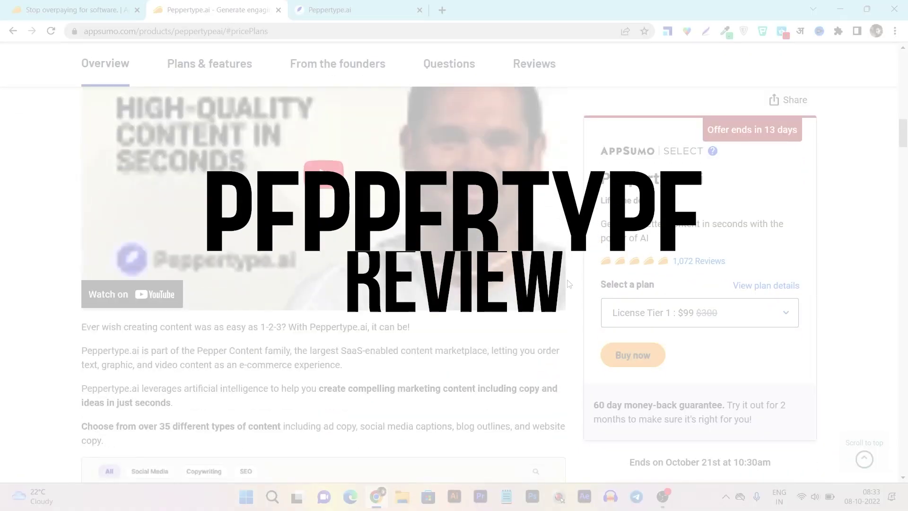
{"action": "scroll", "coordinate": [567, 279], "scroll_direction": "down", "scroll_amount": 8}
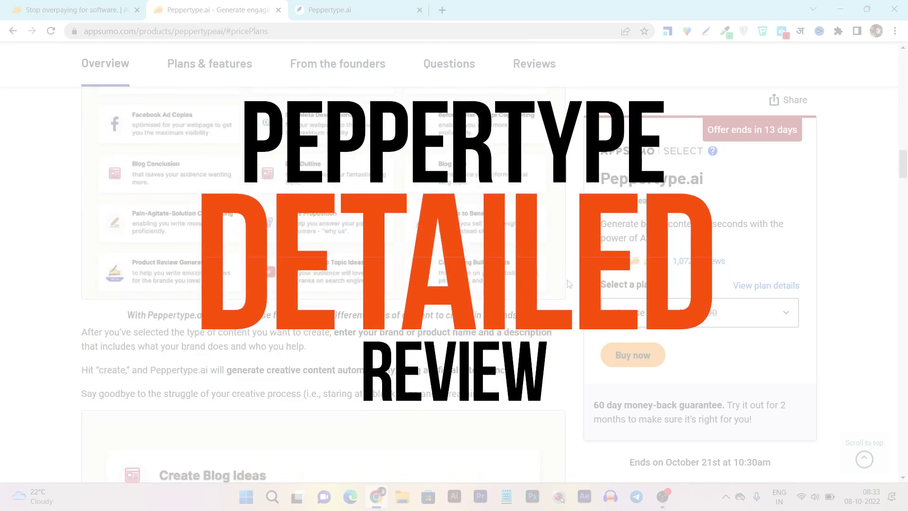
{"action": "scroll", "coordinate": [567, 279], "scroll_direction": "down", "scroll_amount": 10}
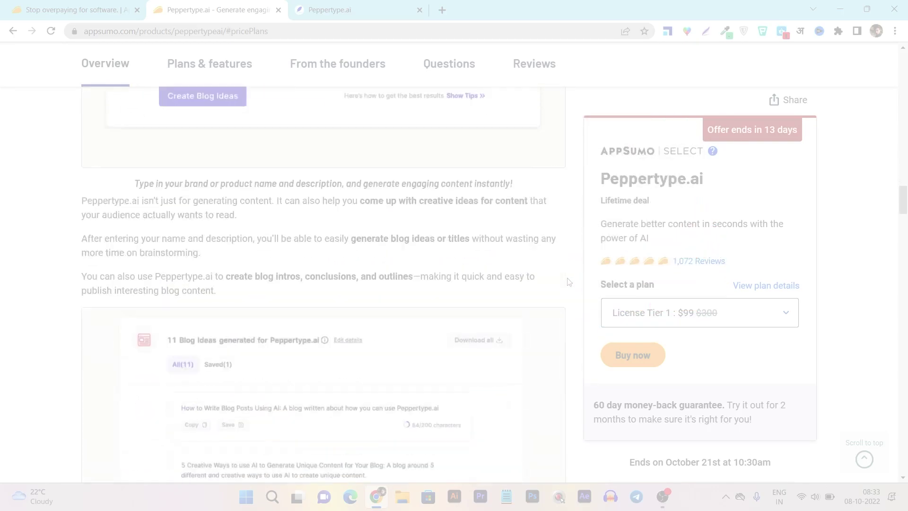
{"action": "scroll", "coordinate": [569, 282], "scroll_direction": "down", "scroll_amount": 9}
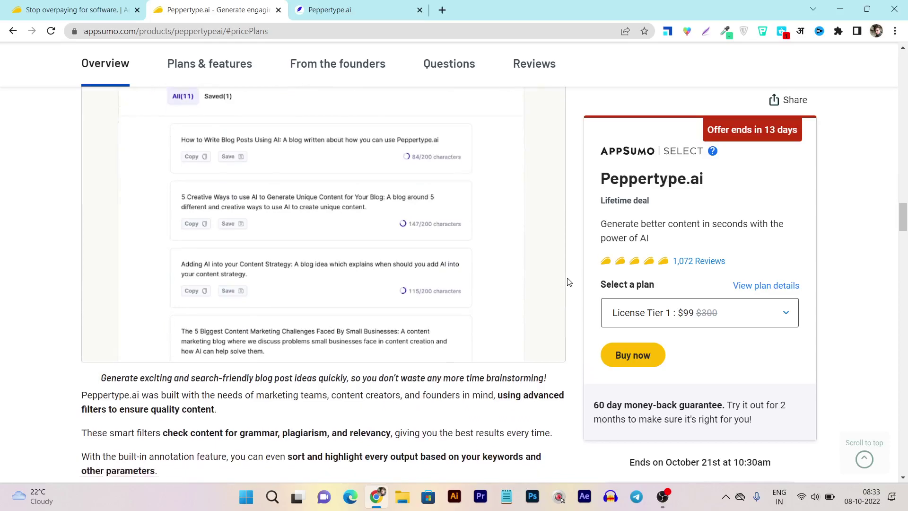
{"action": "scroll", "coordinate": [566, 284], "scroll_direction": "down", "scroll_amount": 15}
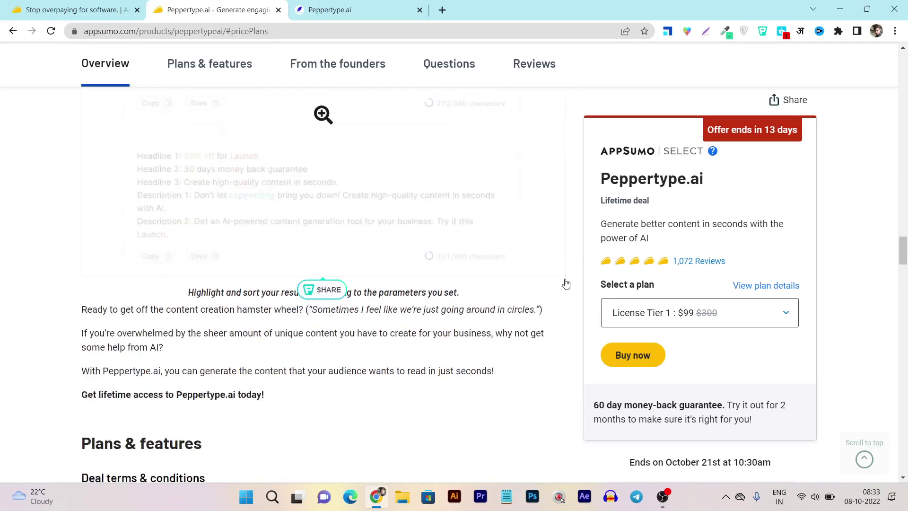
{"action": "scroll", "coordinate": [485, 268], "scroll_direction": "up", "scroll_amount": 15}
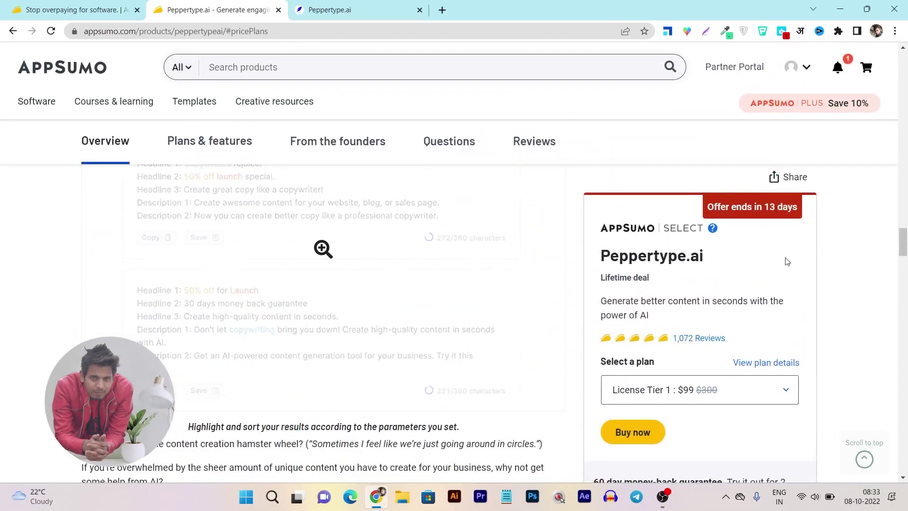
{"action": "scroll", "coordinate": [904, 256], "scroll_direction": "down", "scroll_amount": 3}
{"action": "left_click_drag", "start_coordinate": [904, 256], "coordinate": [904, 274]}
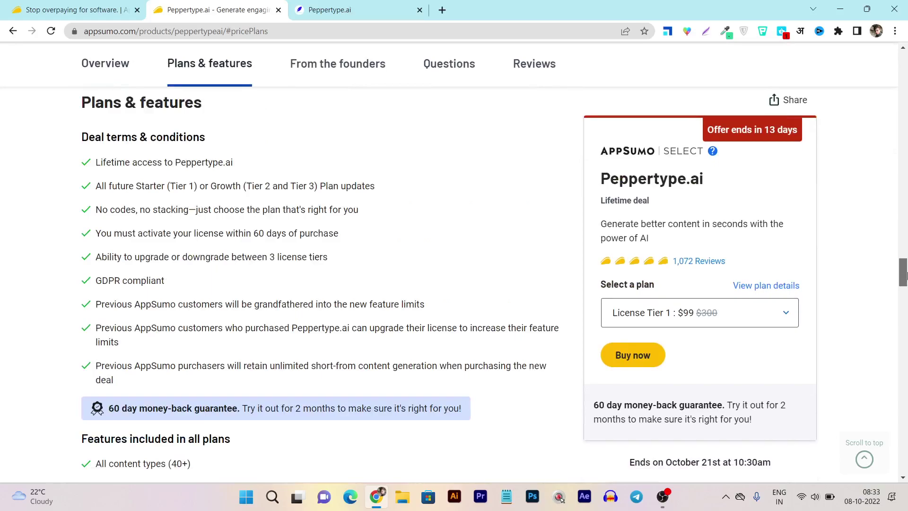
{"action": "left_click_drag", "start_coordinate": [904, 275], "coordinate": [904, 310]}
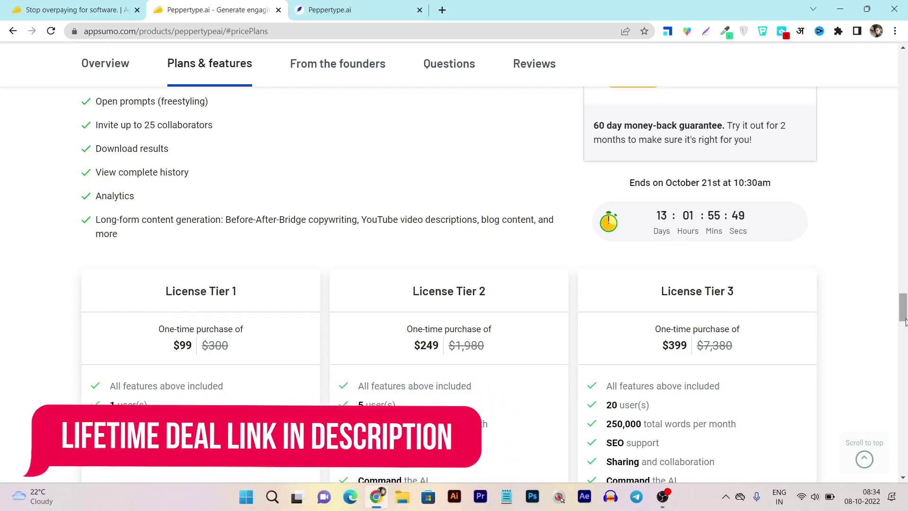
{"action": "scroll", "coordinate": [904, 322], "scroll_direction": "up", "scroll_amount": 20}
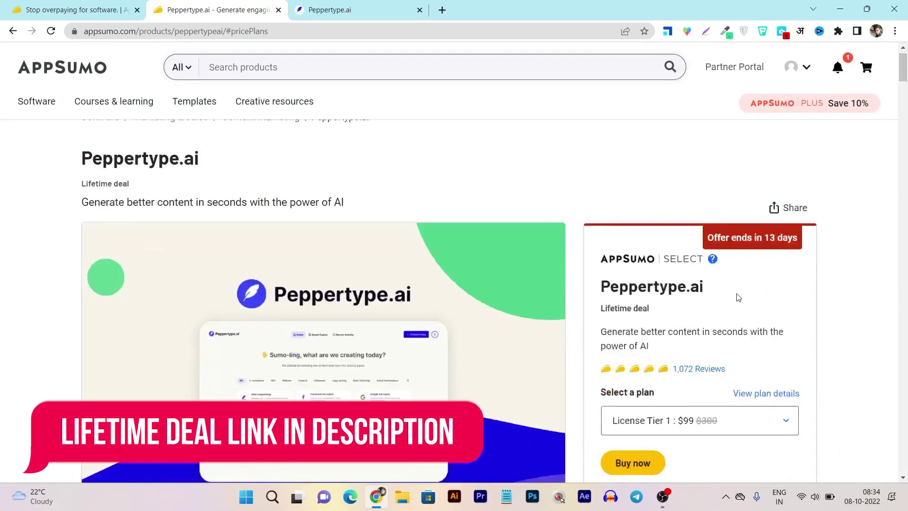
{"action": "scroll", "coordinate": [738, 297], "scroll_direction": "down", "scroll_amount": 1}
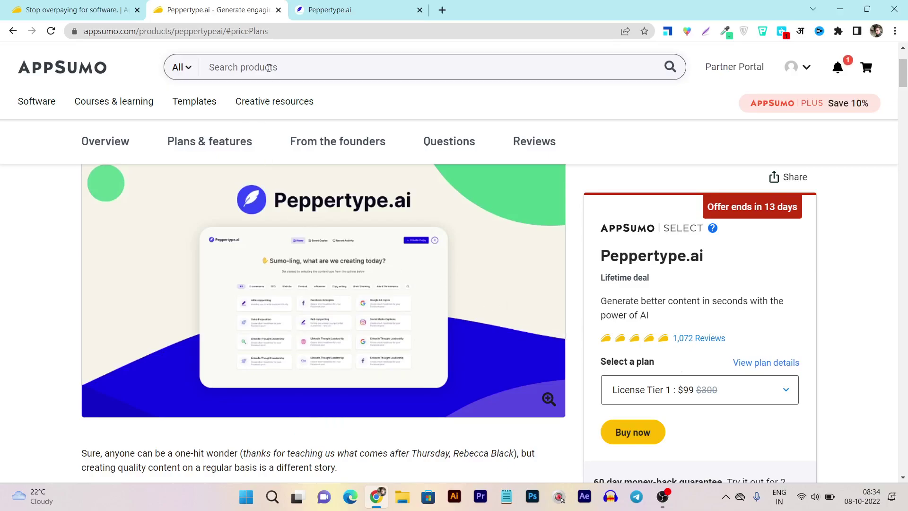
Switch to Peppertype.ai and browse home cards like Quora Answers, Blog Ideas and Google Ad Copy
{"action": "left_click", "coordinate": [353, 5]}
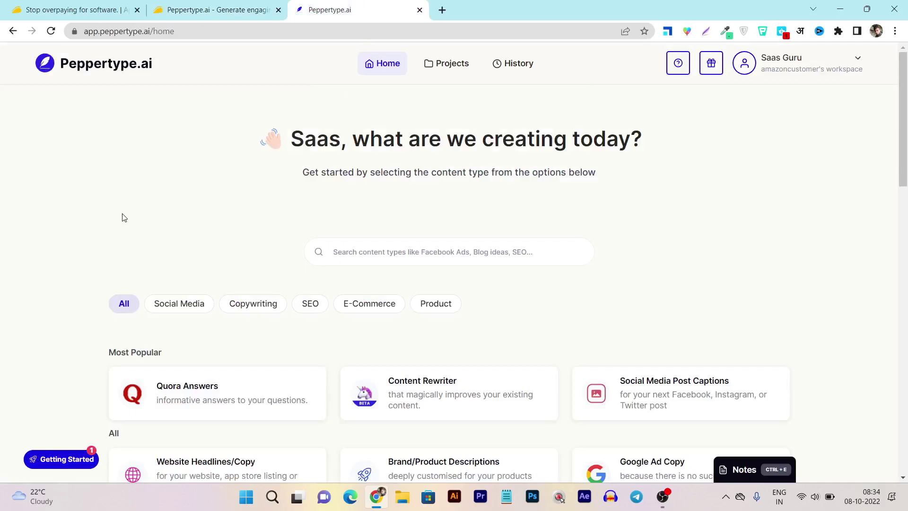
{"action": "scroll", "coordinate": [122, 218], "scroll_direction": "down", "scroll_amount": 5}
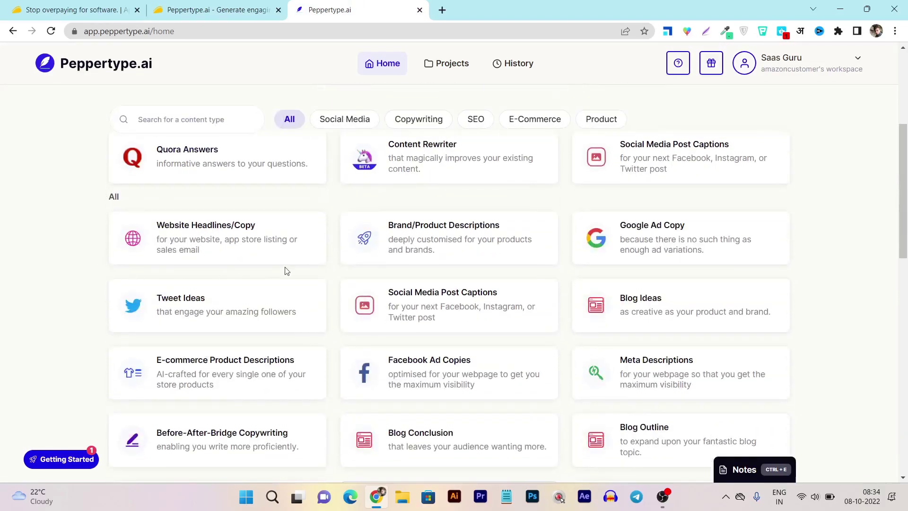
{"action": "scroll", "coordinate": [148, 182], "scroll_direction": "up", "scroll_amount": 5}
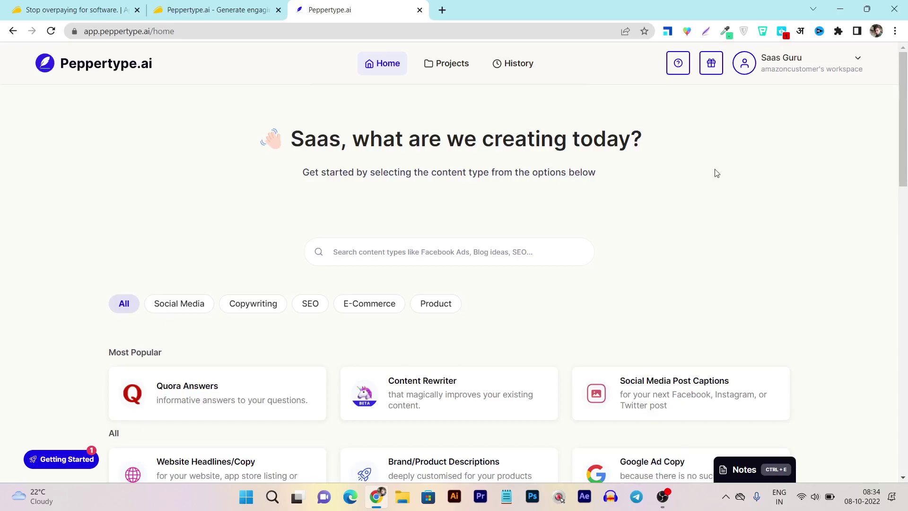
{"action": "scroll", "coordinate": [782, 150], "scroll_direction": "down", "scroll_amount": 7}
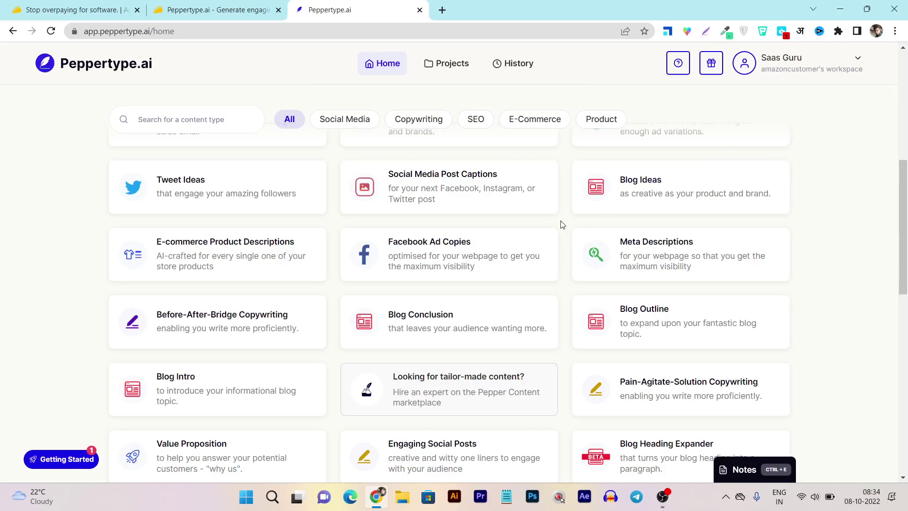
{"action": "scroll", "coordinate": [562, 224], "scroll_direction": "up", "scroll_amount": 6}
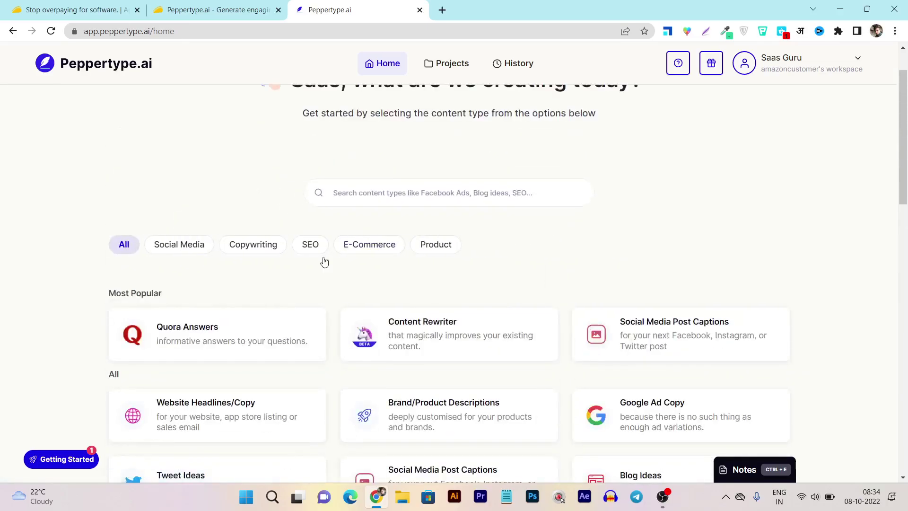
{"action": "scroll", "coordinate": [151, 261], "scroll_direction": "down", "scroll_amount": 7}
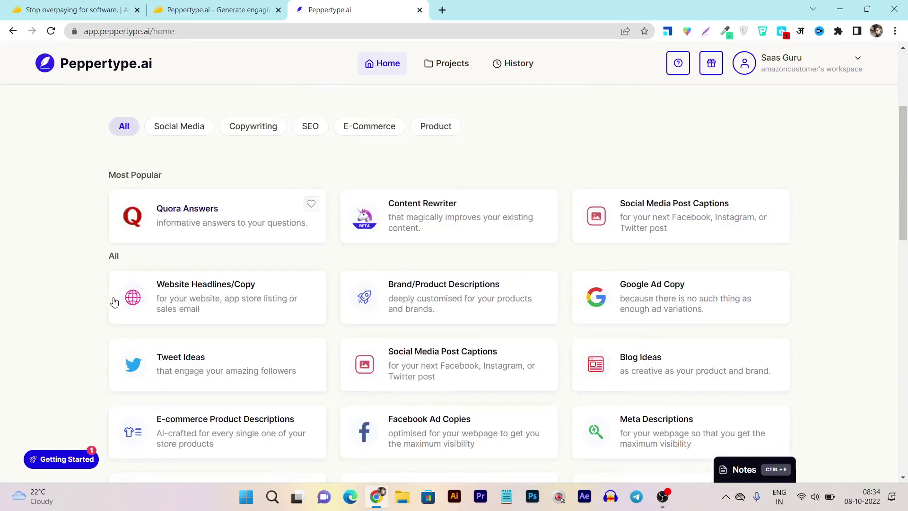
{"action": "scroll", "coordinate": [88, 251], "scroll_direction": "down", "scroll_amount": 8}
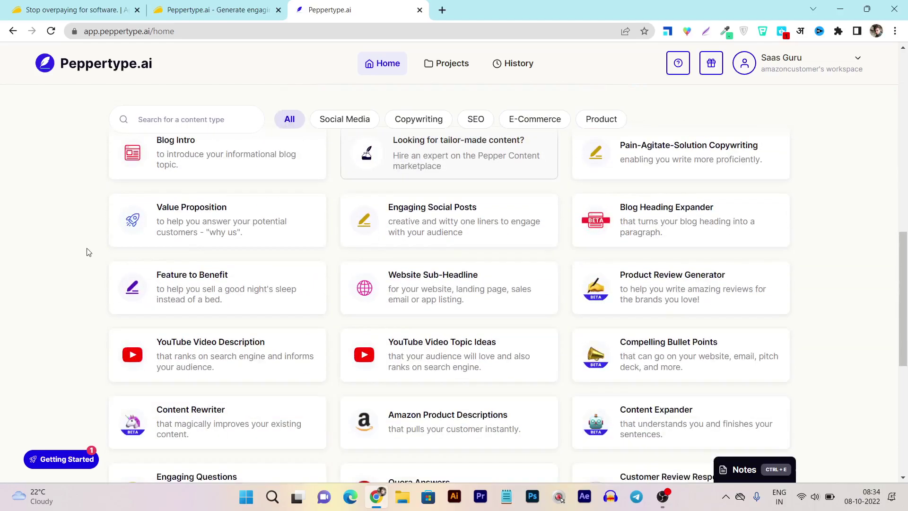
{"action": "scroll", "coordinate": [293, 291], "scroll_direction": "up", "scroll_amount": 5}
{"action": "scroll", "coordinate": [321, 289], "scroll_direction": "up", "scroll_amount": 1}
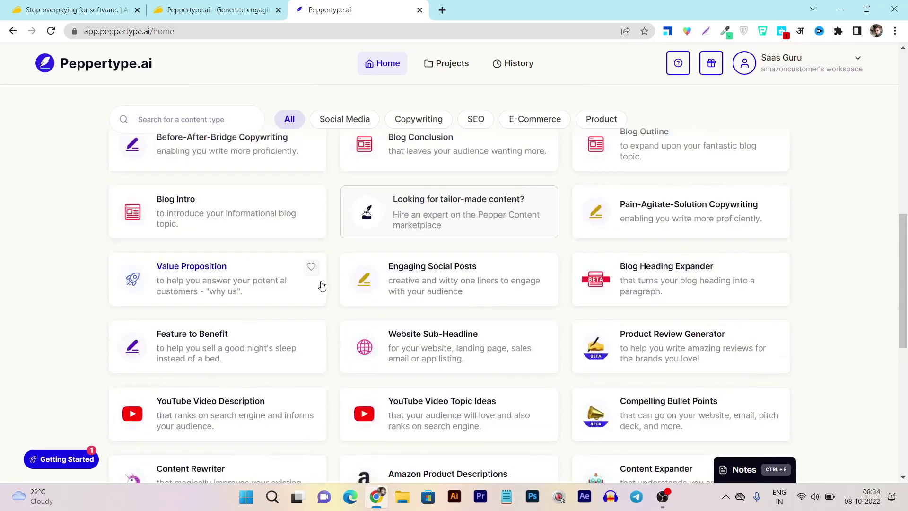
{"action": "scroll", "coordinate": [334, 284], "scroll_direction": "up", "scroll_amount": 6}
{"action": "scroll", "coordinate": [326, 265], "scroll_direction": "up", "scroll_amount": 4}
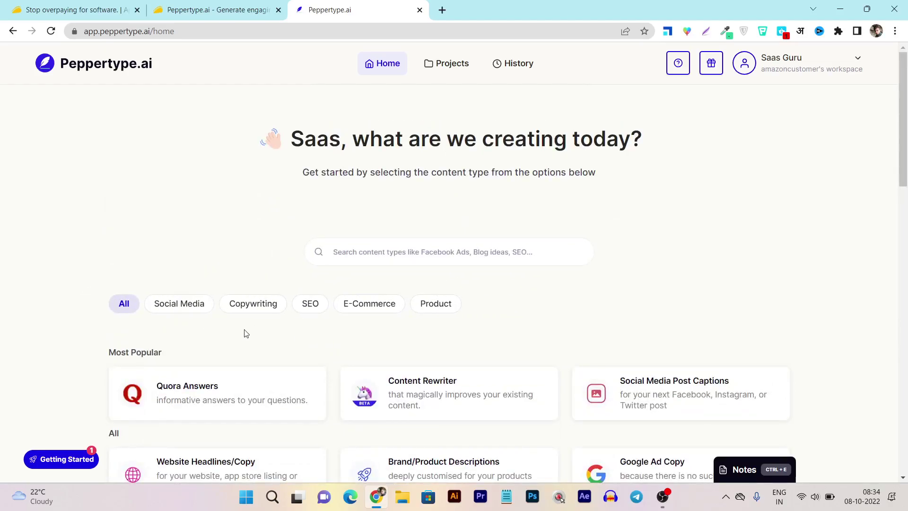
{"action": "scroll", "coordinate": [507, 365], "scroll_direction": "down", "scroll_amount": 5}
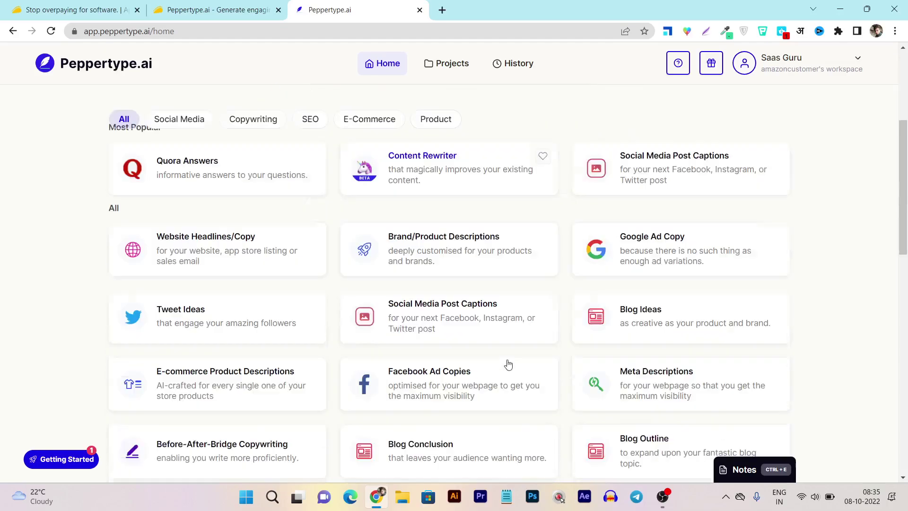
{"action": "scroll", "coordinate": [239, 293], "scroll_direction": "up", "scroll_amount": 2}
{"action": "scroll", "coordinate": [240, 294], "scroll_direction": "up", "scroll_amount": 3}
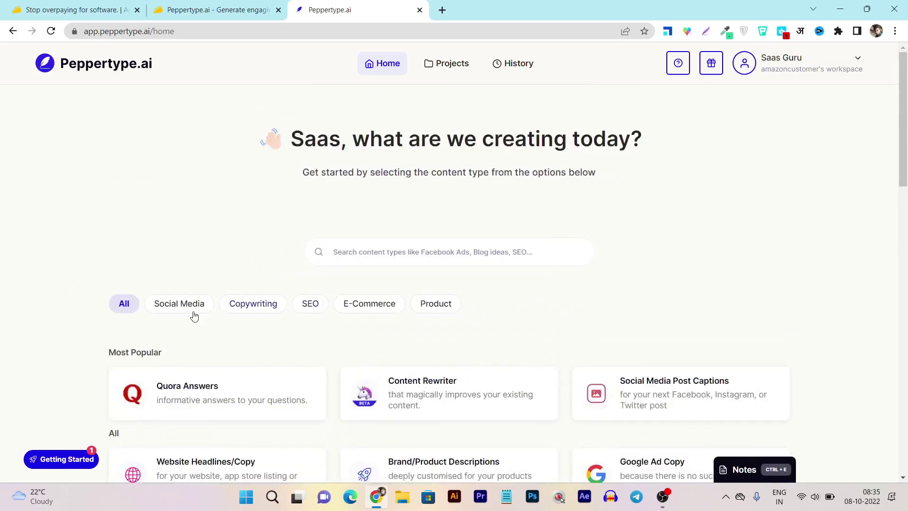
Filter the templates by Social Media, Copywriting and SEO, scrolling each list
{"action": "left_click", "coordinate": [176, 309]}
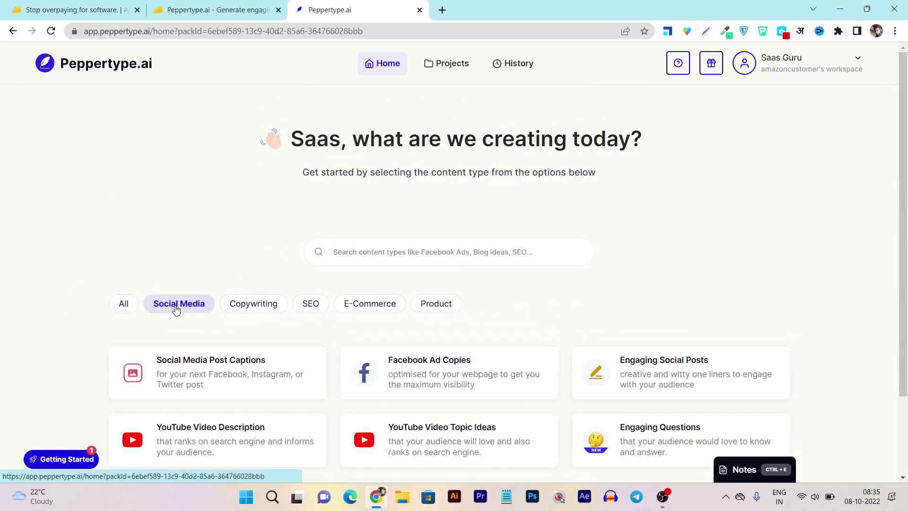
{"action": "scroll", "coordinate": [161, 315], "scroll_direction": "down", "scroll_amount": 2}
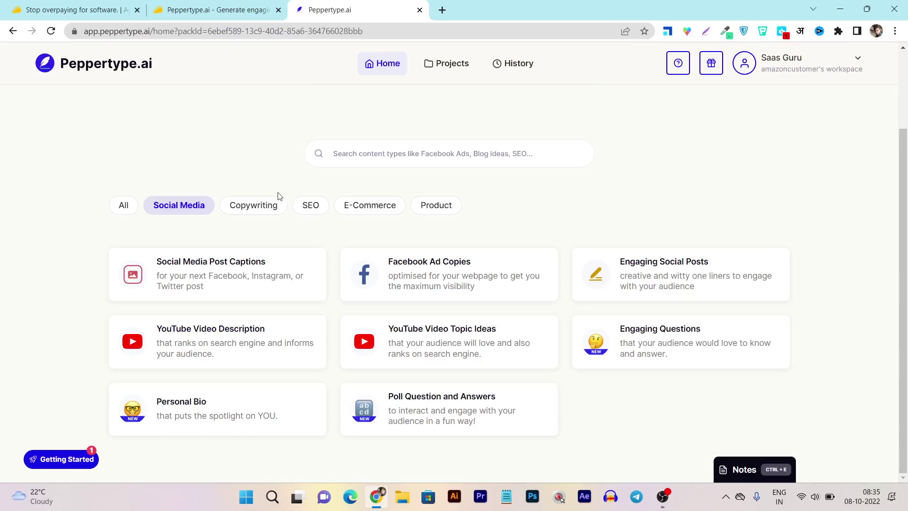
{"action": "left_click", "coordinate": [255, 208]}
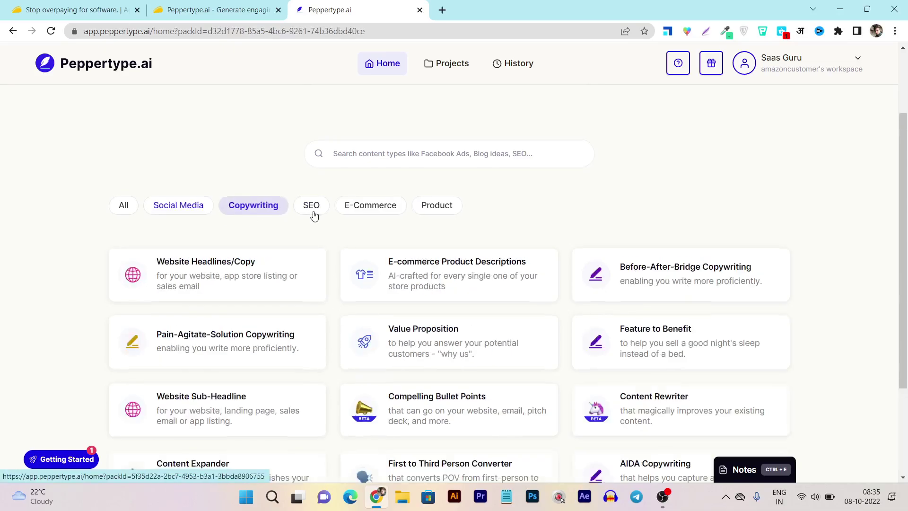
{"action": "scroll", "coordinate": [355, 319], "scroll_direction": "down", "scroll_amount": 5}
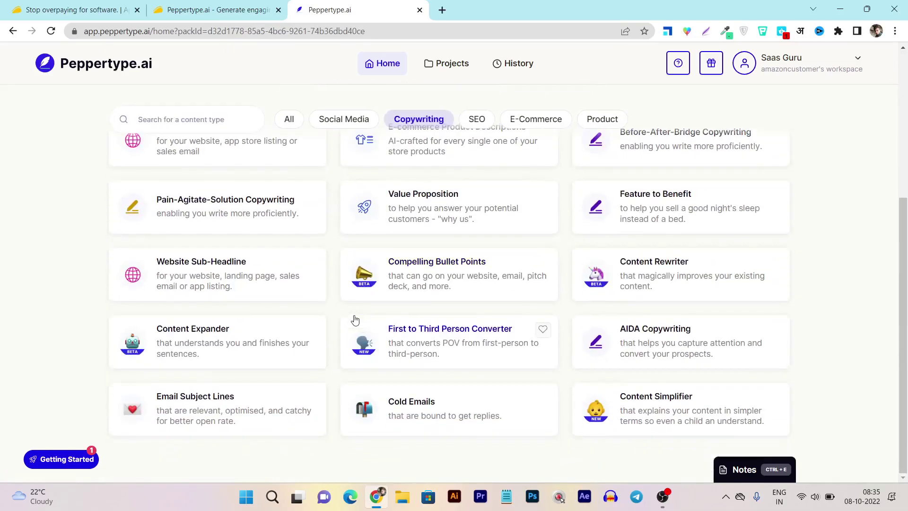
{"action": "left_click", "coordinate": [472, 123]}
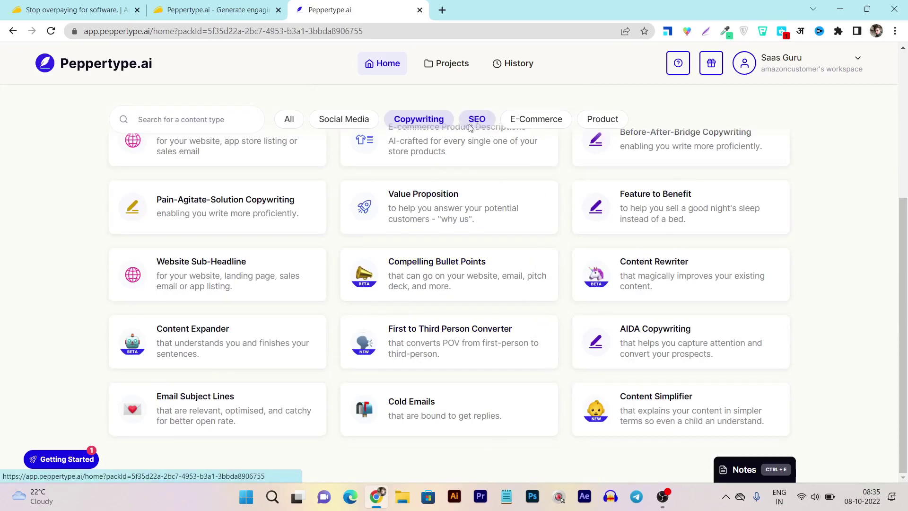
{"action": "scroll", "coordinate": [313, 285], "scroll_direction": "down", "scroll_amount": 3}
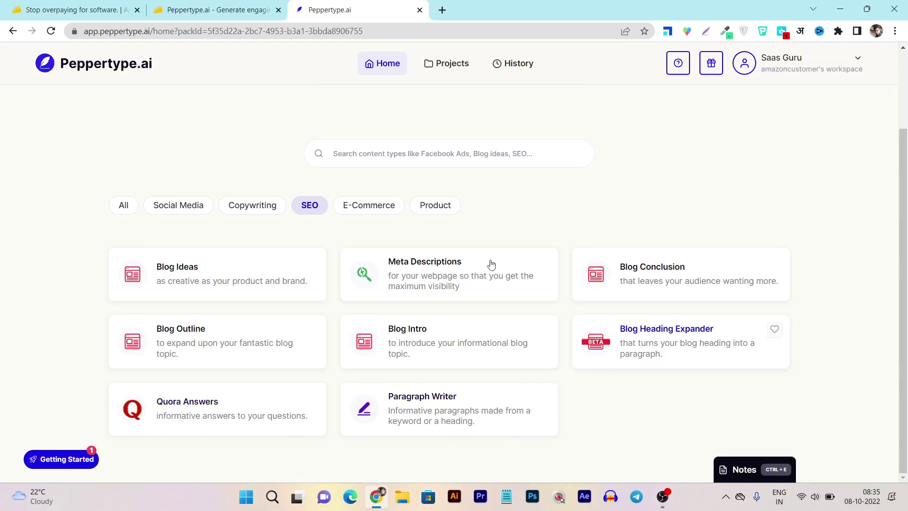
Show the E-Commerce templates, then return to All content types
{"action": "left_click", "coordinate": [384, 208]}
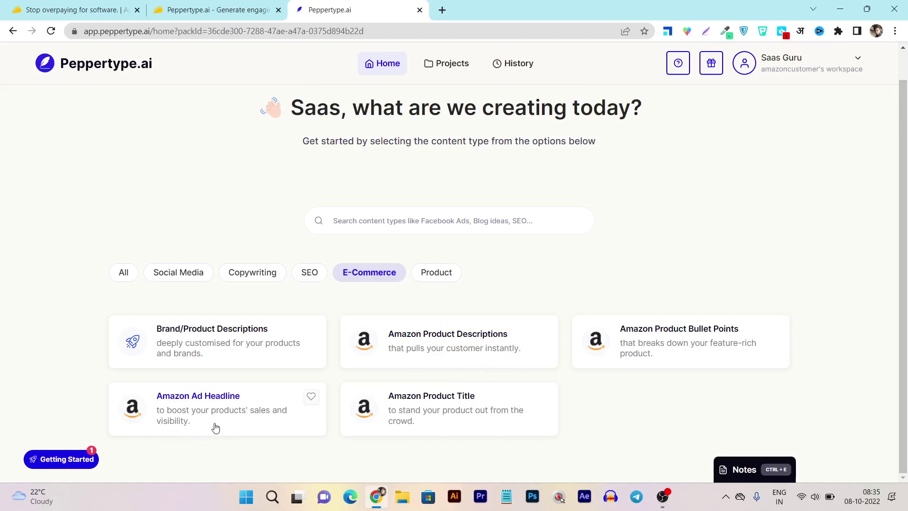
{"action": "left_click", "coordinate": [127, 280]}
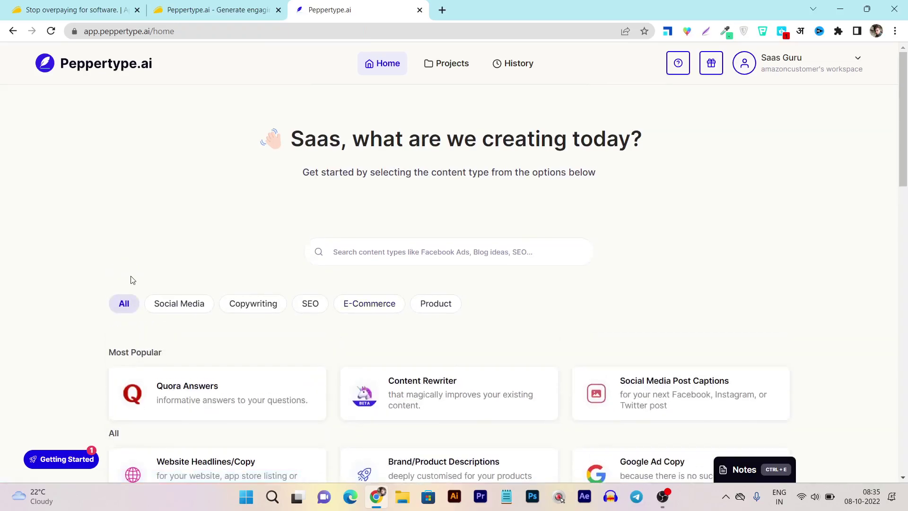
{"action": "scroll", "coordinate": [131, 280], "scroll_direction": "down", "scroll_amount": 4}
{"action": "scroll", "coordinate": [628, 270], "scroll_direction": "up", "scroll_amount": 4}
Open the Notes editor and insert the Long-Form Blog outline, reviewing it
{"action": "left_click", "coordinate": [743, 481]}
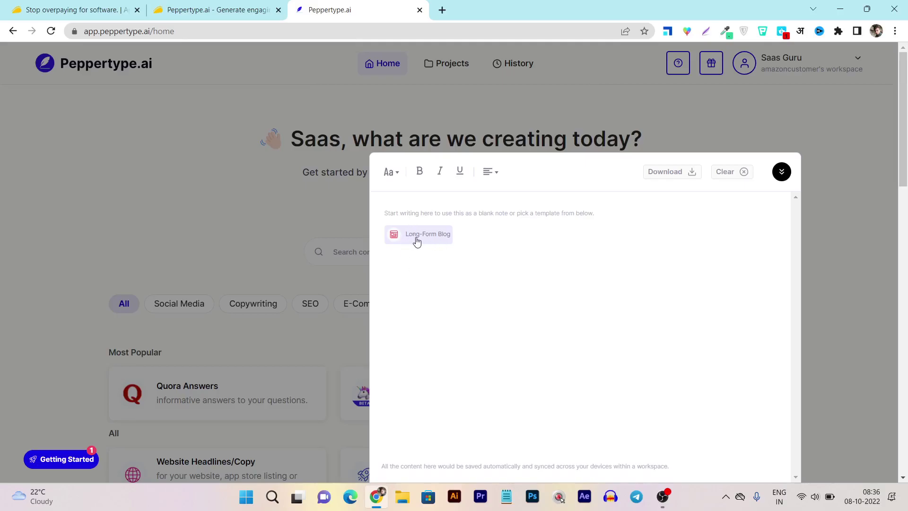
{"action": "left_click", "coordinate": [417, 240]}
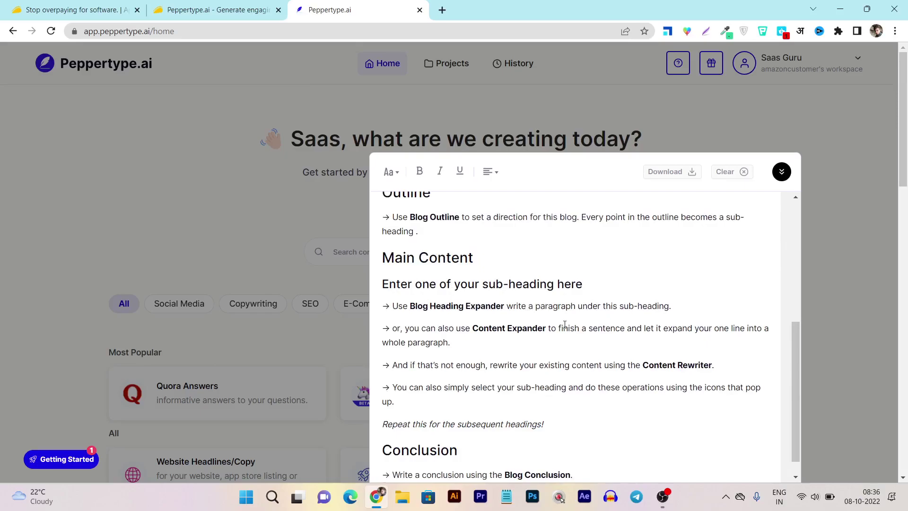
{"action": "scroll", "coordinate": [565, 325], "scroll_direction": "up", "scroll_amount": 5}
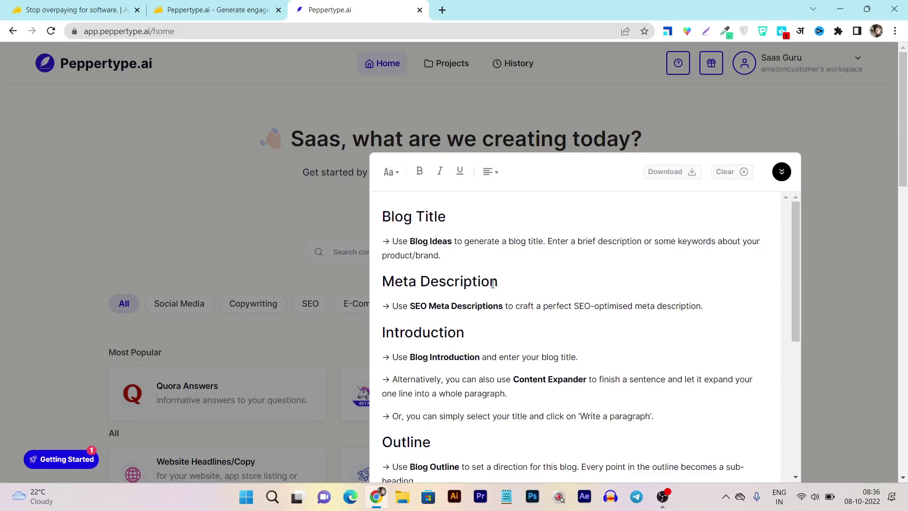
{"action": "scroll", "coordinate": [490, 307], "scroll_direction": "down", "scroll_amount": 3}
{"action": "scroll", "coordinate": [490, 303], "scroll_direction": "down", "scroll_amount": 3}
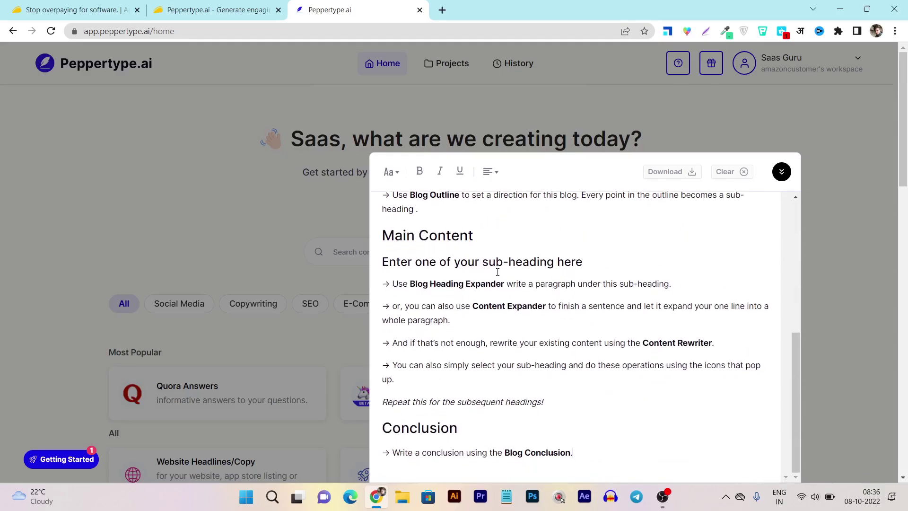
{"action": "scroll", "coordinate": [499, 296], "scroll_direction": "down", "scroll_amount": 5}
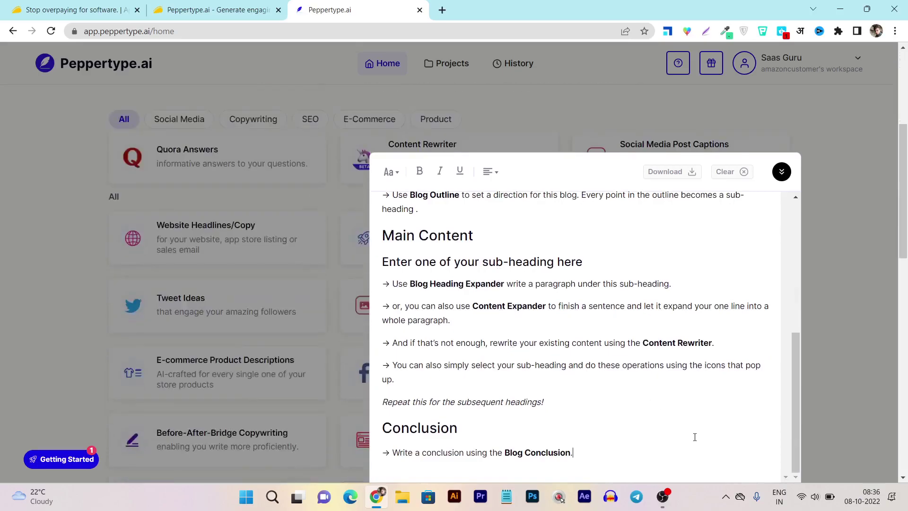
{"action": "scroll", "coordinate": [693, 434], "scroll_direction": "up", "scroll_amount": 10}
{"action": "scroll", "coordinate": [696, 433], "scroll_direction": "up", "scroll_amount": 5}
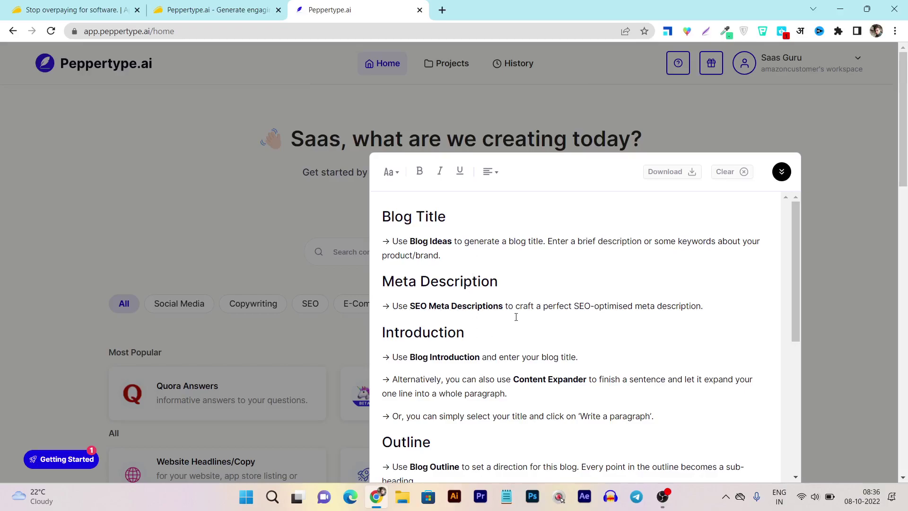
Check the note's download formats, then permanently clear the note
{"action": "left_click", "coordinate": [666, 172]}
{"action": "left_click", "coordinate": [725, 173]}
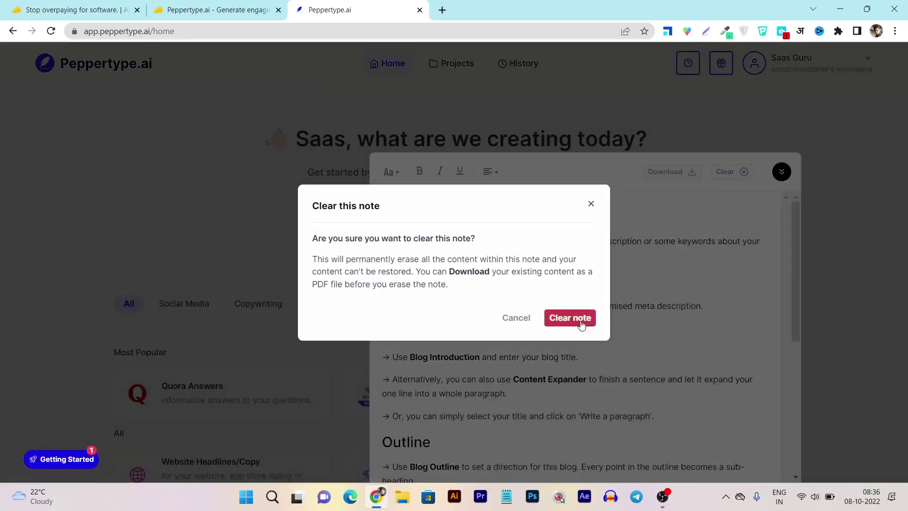
{"action": "left_click", "coordinate": [581, 326]}
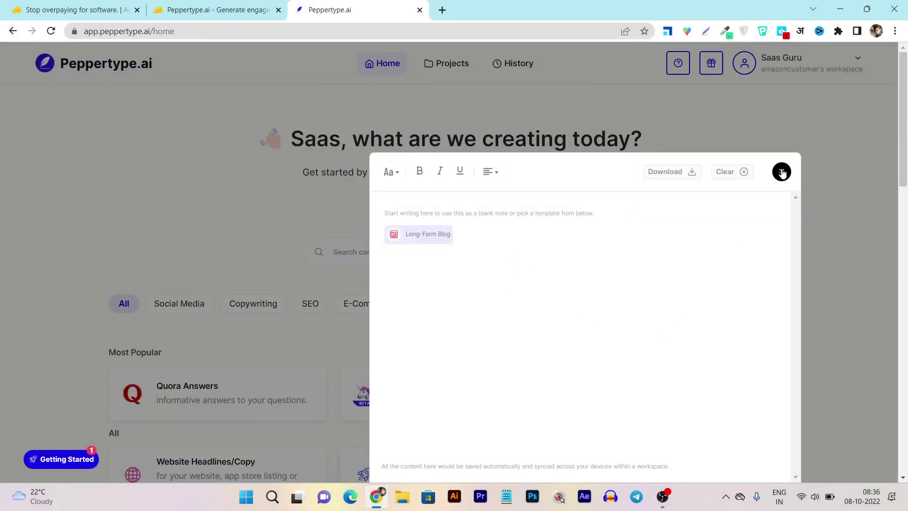
Close the Notes panel and open the Quora Answers generator from the home page
{"action": "left_click", "coordinate": [781, 172]}
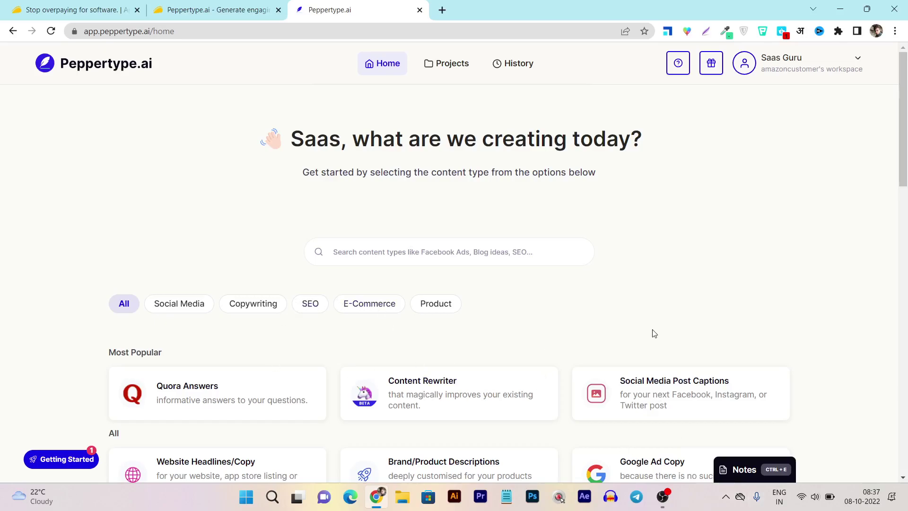
{"action": "scroll", "coordinate": [653, 333], "scroll_direction": "down", "scroll_amount": 3}
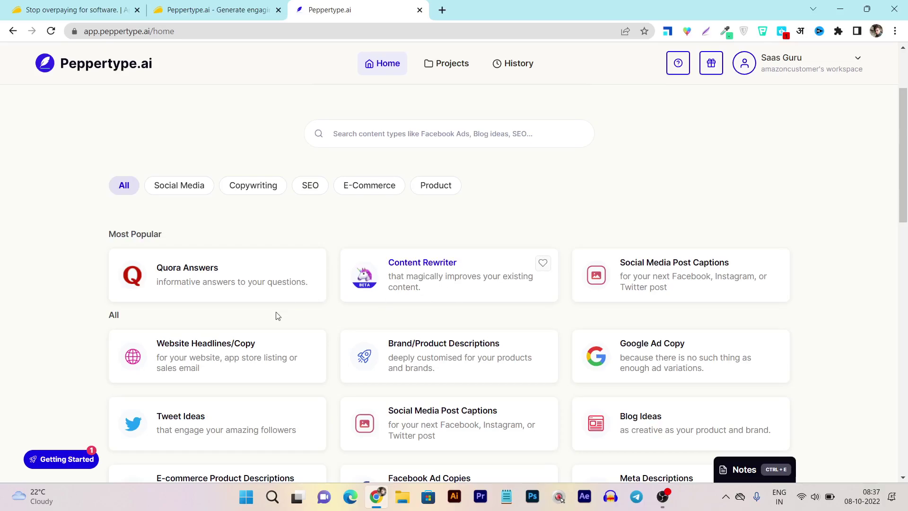
{"action": "scroll", "coordinate": [272, 317], "scroll_direction": "down", "scroll_amount": 6}
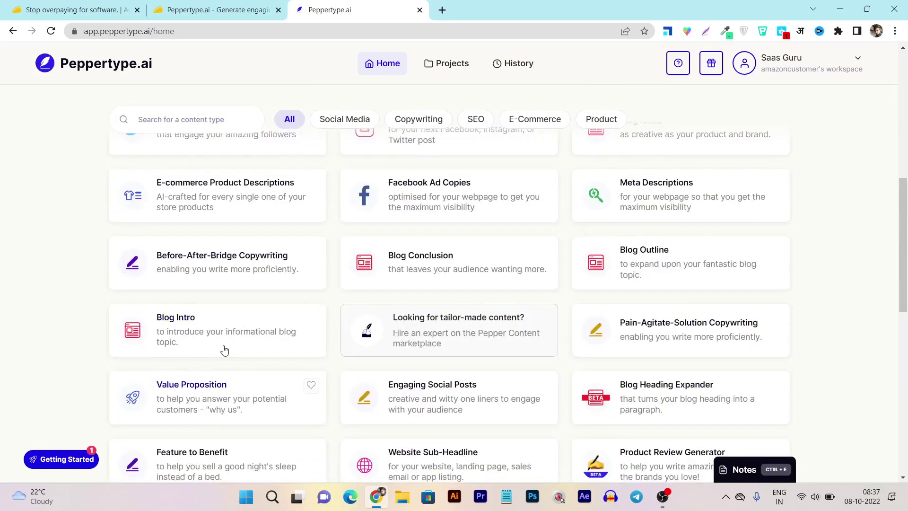
{"action": "scroll", "coordinate": [221, 348], "scroll_direction": "up", "scroll_amount": 7}
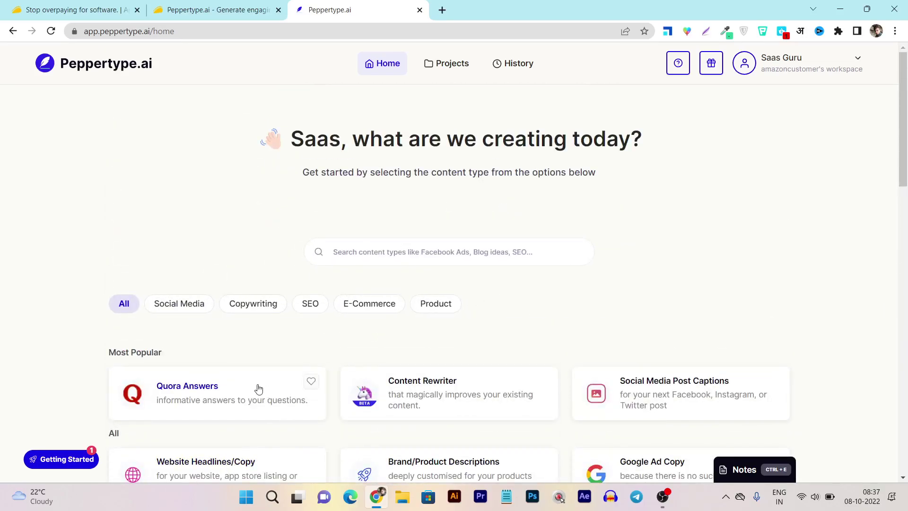
{"action": "left_click", "coordinate": [258, 388]}
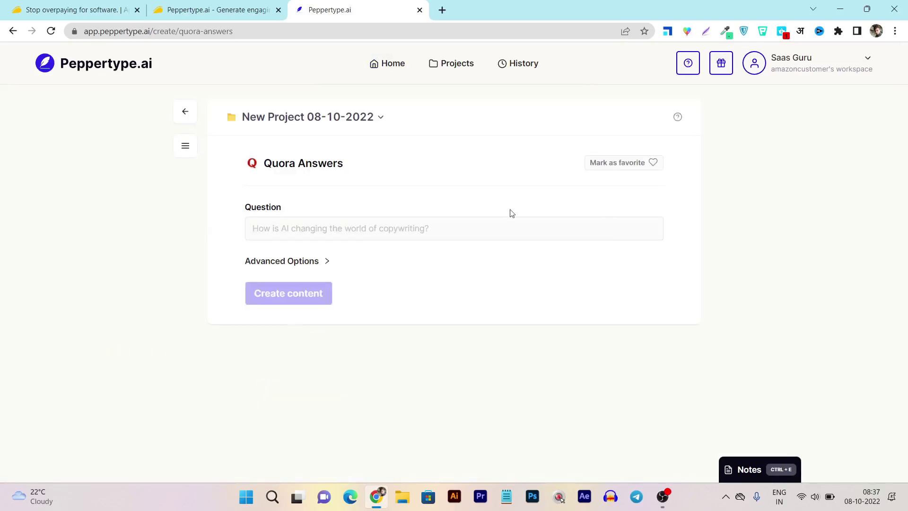
Enter the question 'how to write a book?' in the Quora Answers form
{"action": "left_click", "coordinate": [301, 236]}
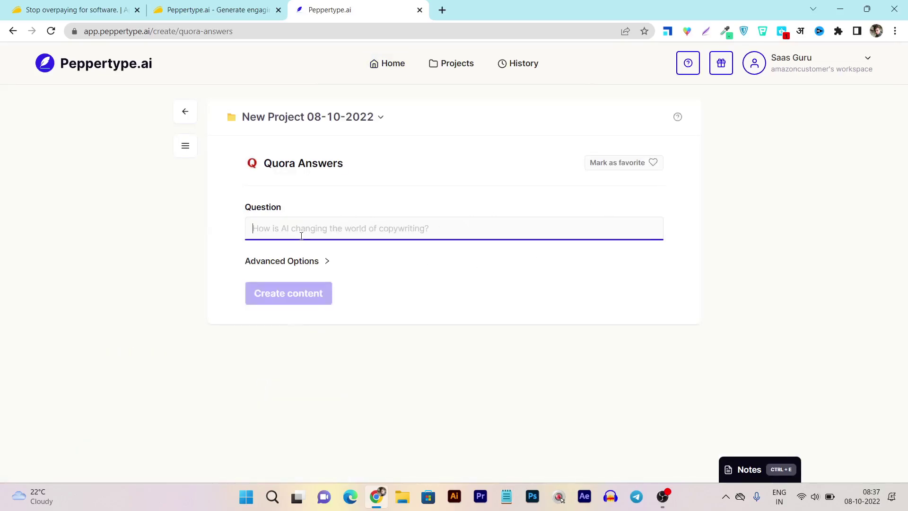
{"action": "type", "text": "how"}
{"action": "key", "text": "BackSpace"}
{"action": "key", "text": "BackSpace"}
{"action": "key", "text": "BackSpace"}
{"action": "key", "text": "BackSpace"}
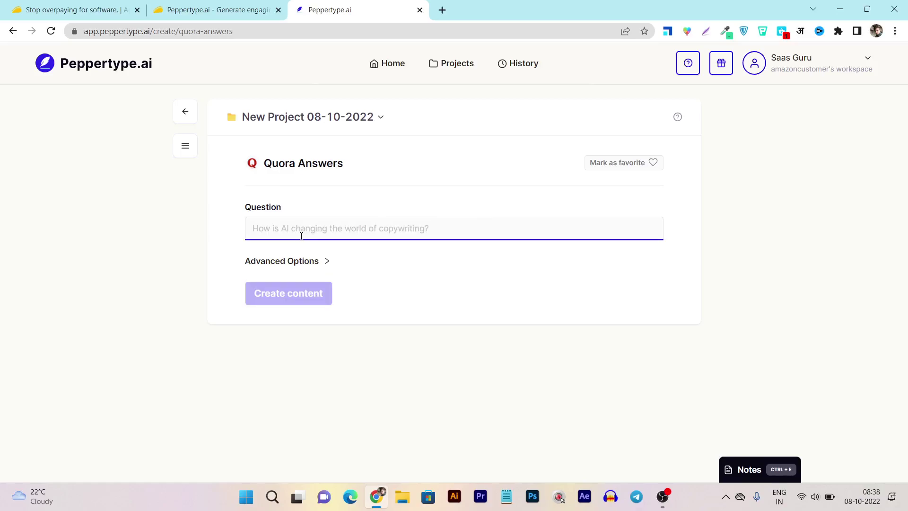
{"action": "type", "text": "how to0"}
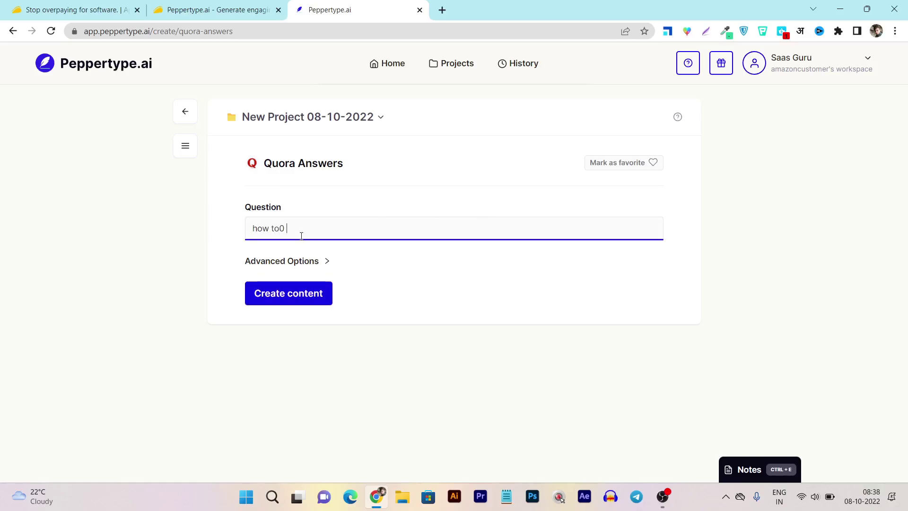
{"action": "key", "text": "BackSpace"}
{"action": "type", "text": "ook?"}
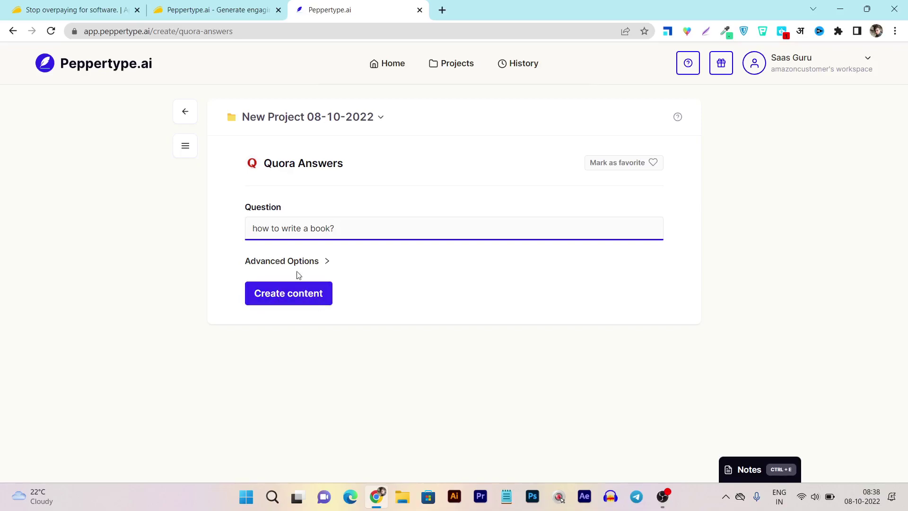
Set the tone of voice to 'friendly' and generate the Quora answers
{"action": "left_click", "coordinate": [275, 263]}
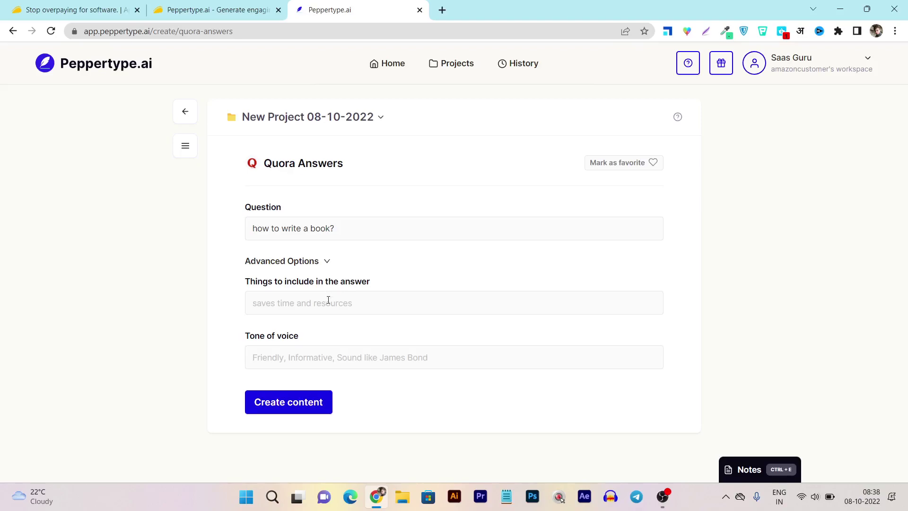
{"action": "left_click", "coordinate": [328, 303]}
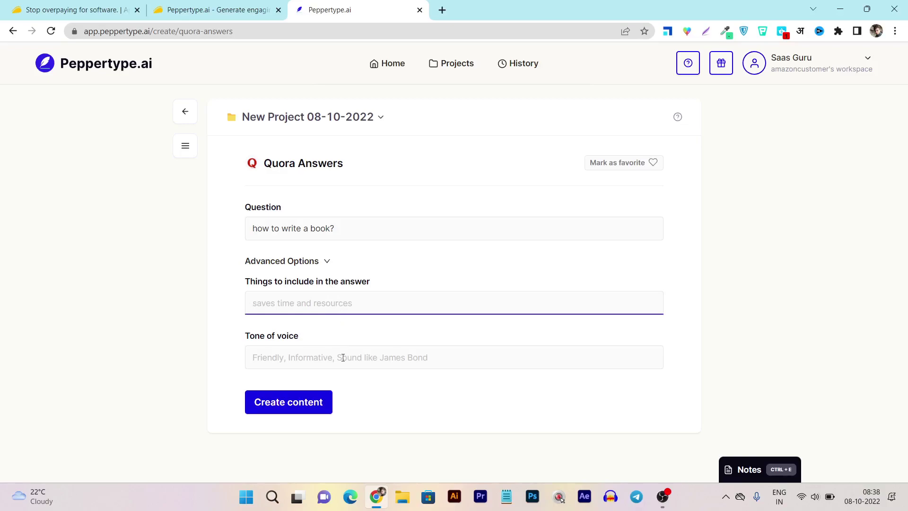
{"action": "left_click", "coordinate": [273, 358]}
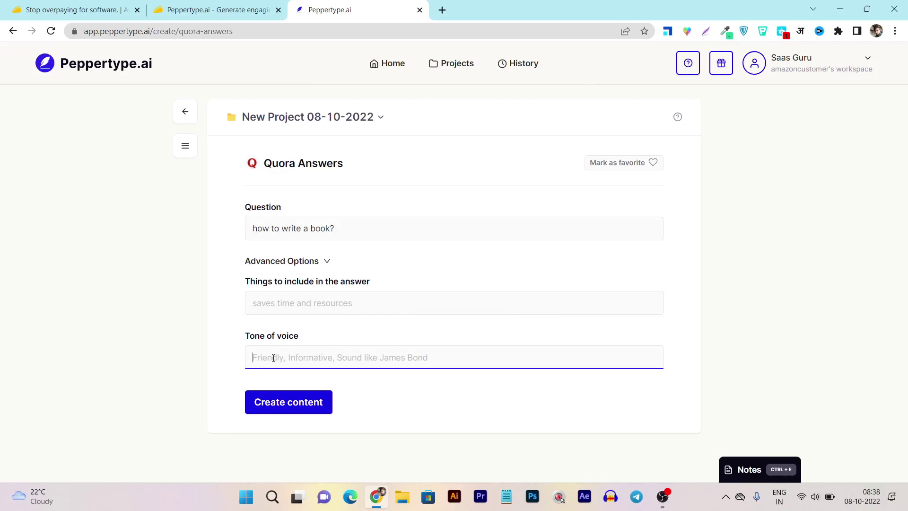
{"action": "type", "text": "friend"}
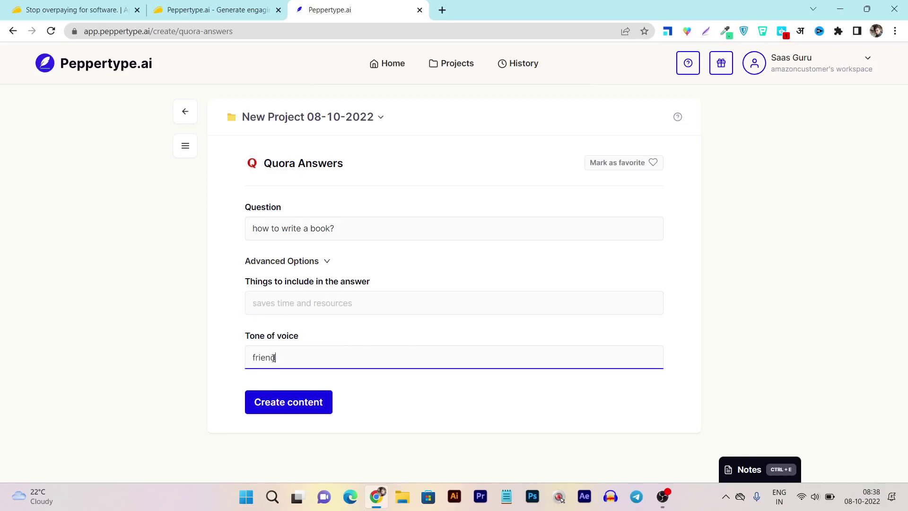
{"action": "type", "text": "luy"}
{"action": "left_click", "coordinate": [290, 402]}
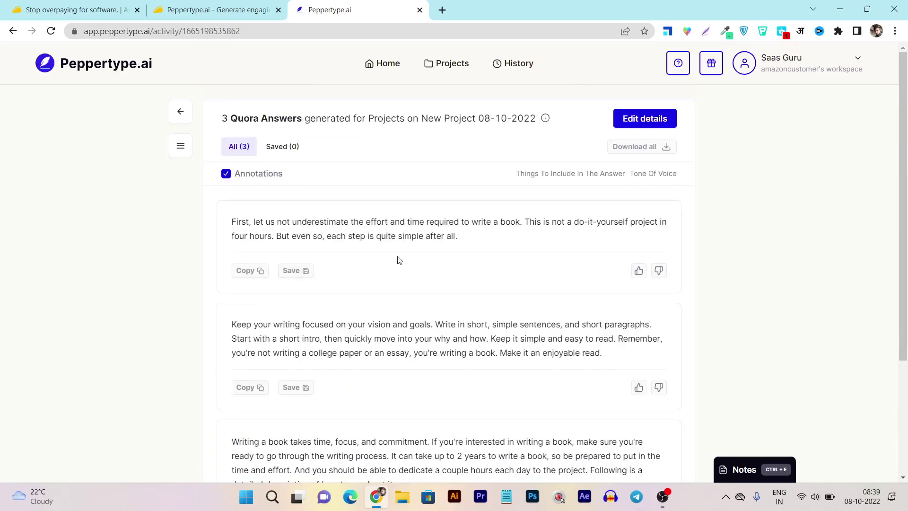
Generate more answers for the same question, bringing the total to six
{"action": "scroll", "coordinate": [596, 270], "scroll_direction": "down", "scroll_amount": 3}
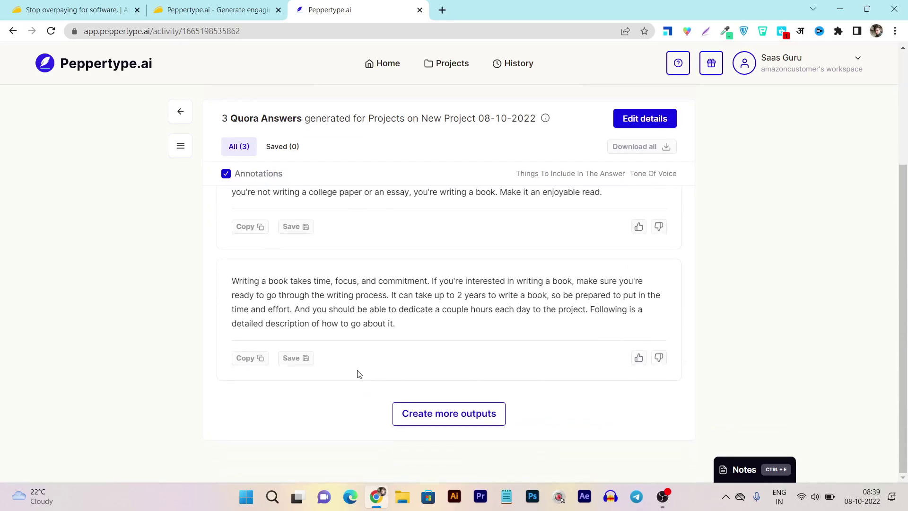
{"action": "scroll", "coordinate": [548, 356], "scroll_direction": "up", "scroll_amount": 2}
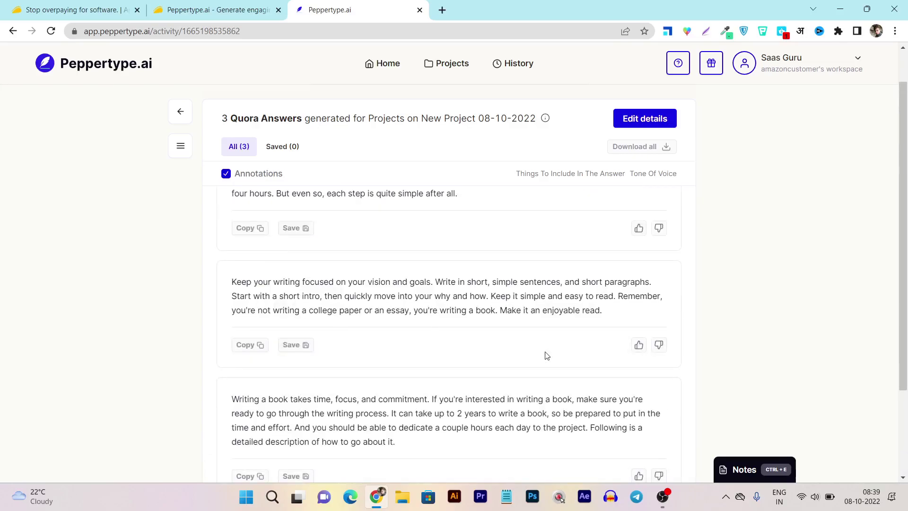
{"action": "scroll", "coordinate": [547, 356], "scroll_direction": "up", "scroll_amount": 1}
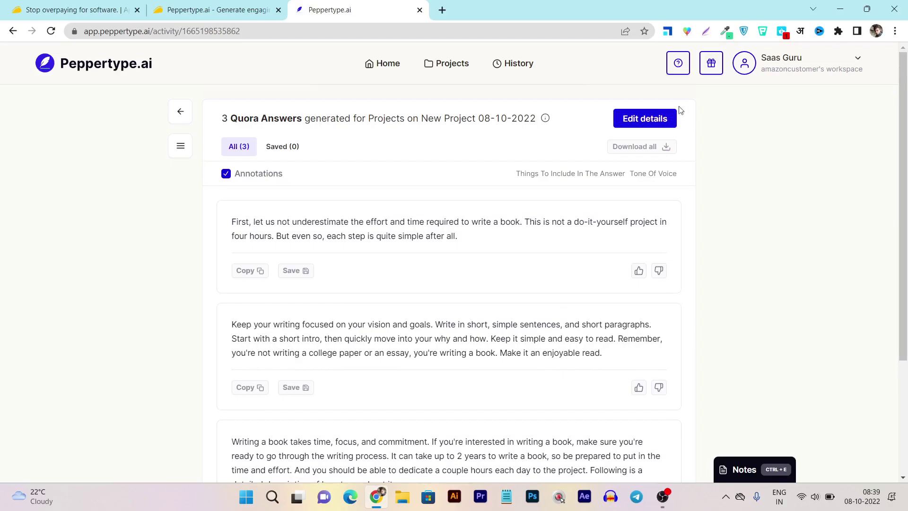
{"action": "scroll", "coordinate": [482, 324], "scroll_direction": "down", "scroll_amount": 3}
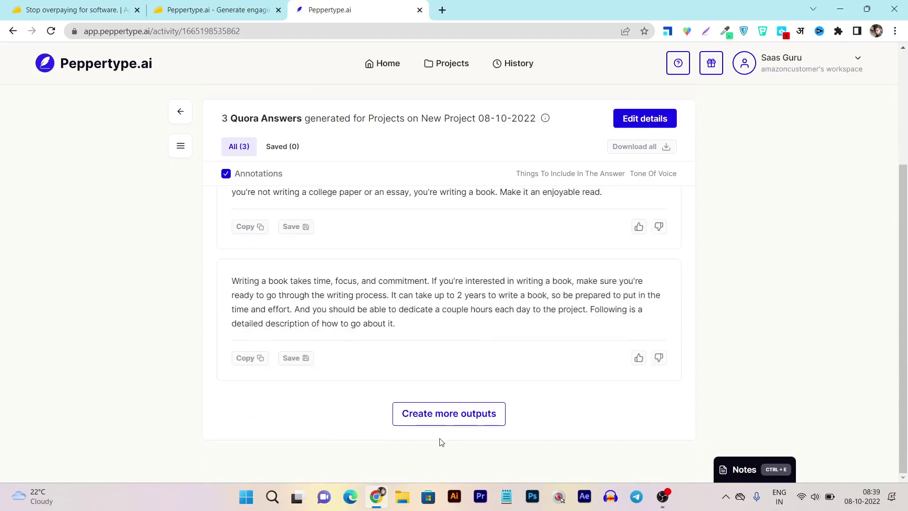
{"action": "left_click", "coordinate": [459, 419]}
Copy the answer about knowing your book's purpose
{"action": "scroll", "coordinate": [440, 397], "scroll_direction": "down", "scroll_amount": 2}
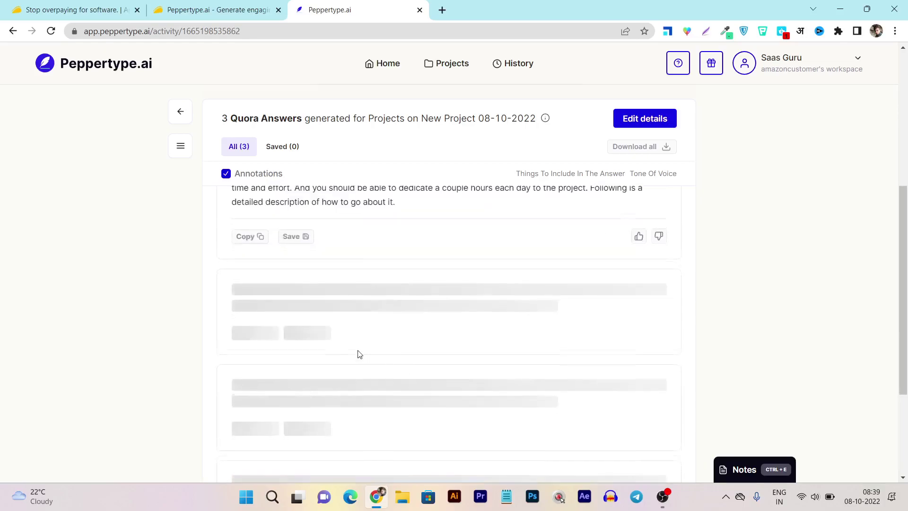
{"action": "scroll", "coordinate": [359, 354], "scroll_direction": "down", "scroll_amount": 2}
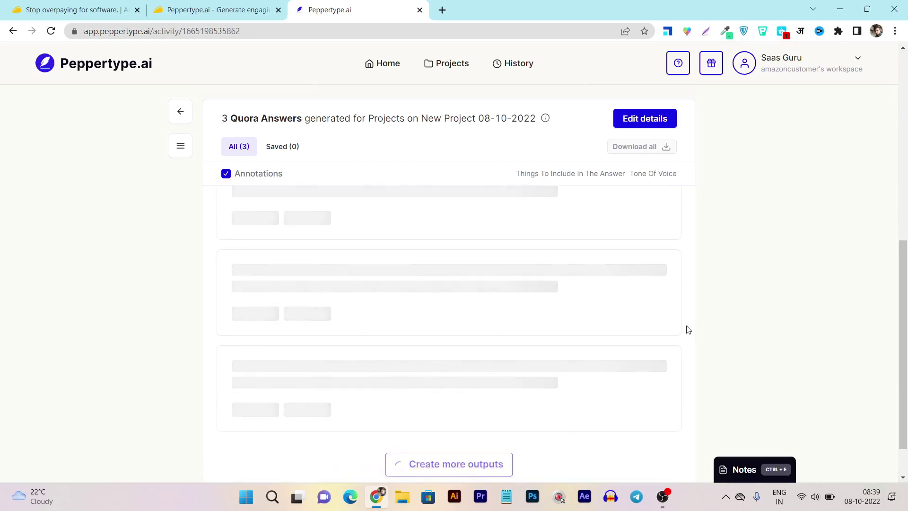
{"action": "scroll", "coordinate": [688, 329], "scroll_direction": "up", "scroll_amount": 3}
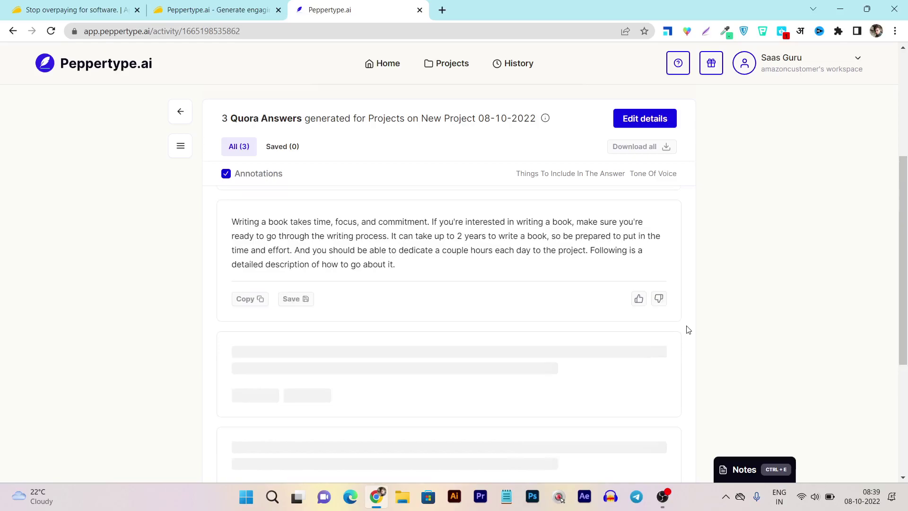
{"action": "scroll", "coordinate": [688, 330], "scroll_direction": "down", "scroll_amount": 2}
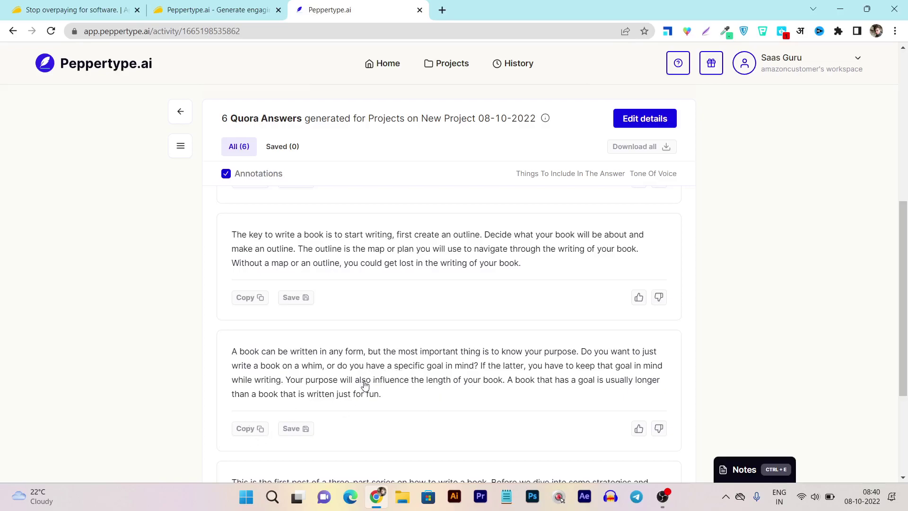
{"action": "left_click", "coordinate": [245, 430]}
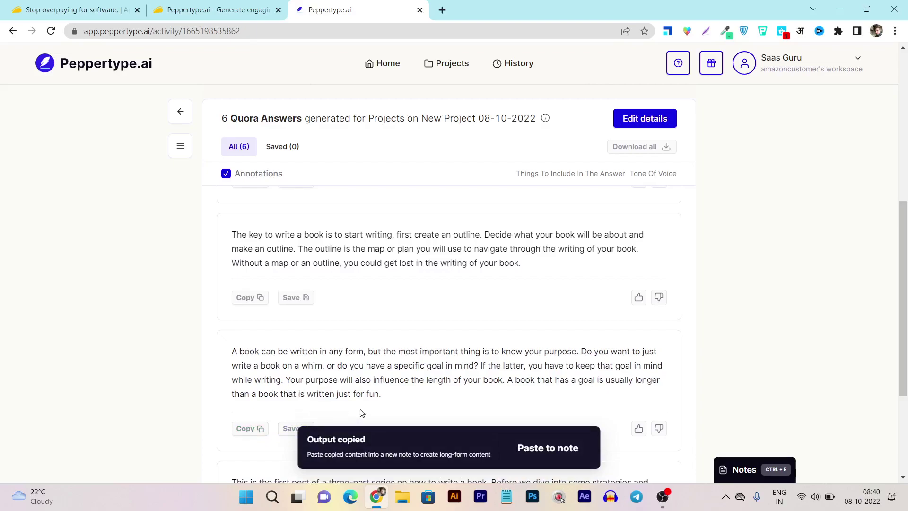
Return to the Home dashboard and open the Content Rewriter tool
{"action": "scroll", "coordinate": [543, 326], "scroll_direction": "up", "scroll_amount": 7}
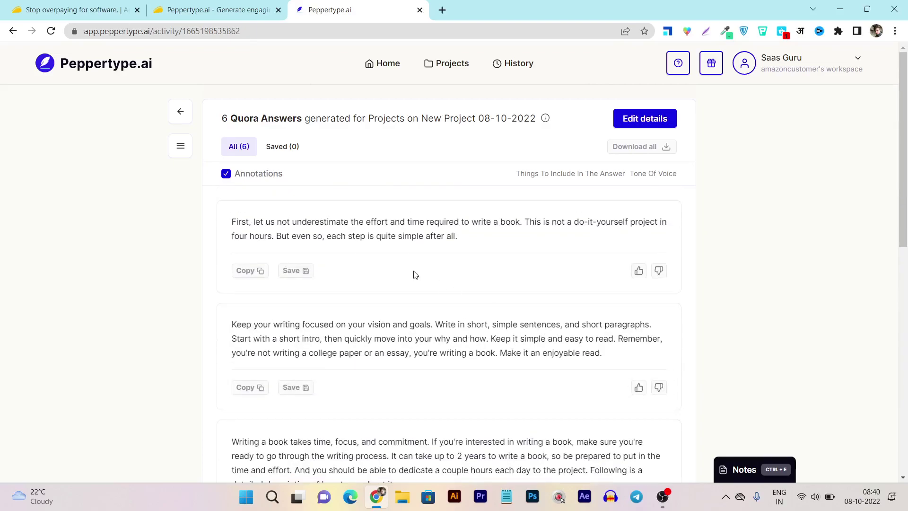
{"action": "left_click", "coordinate": [385, 62]}
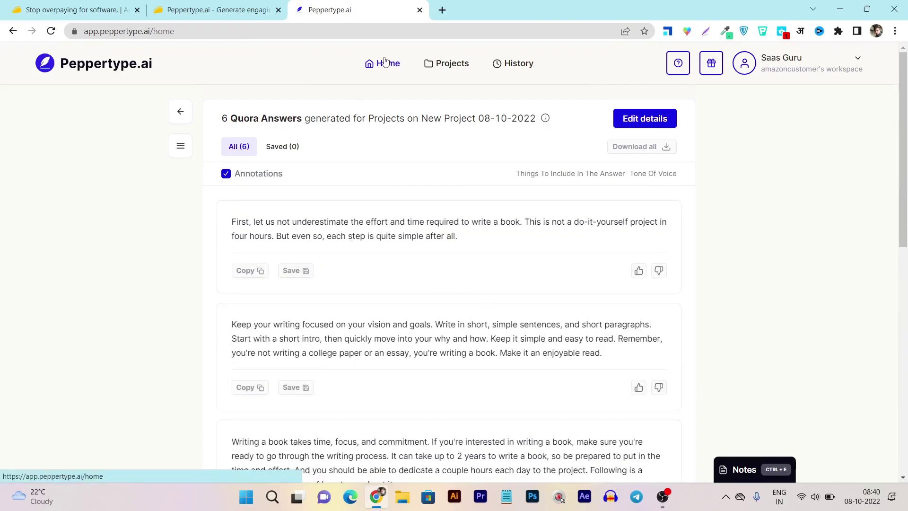
{"action": "scroll", "coordinate": [607, 232], "scroll_direction": "down", "scroll_amount": 4}
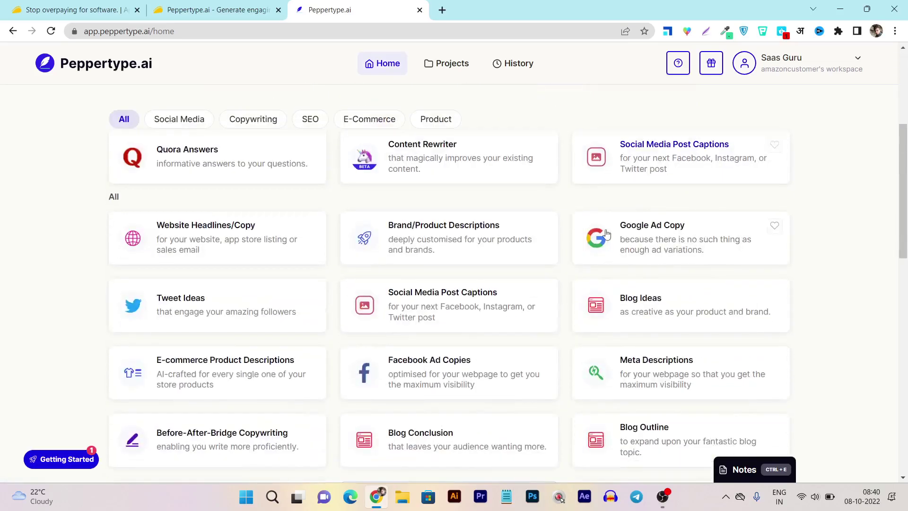
{"action": "left_click", "coordinate": [454, 170]}
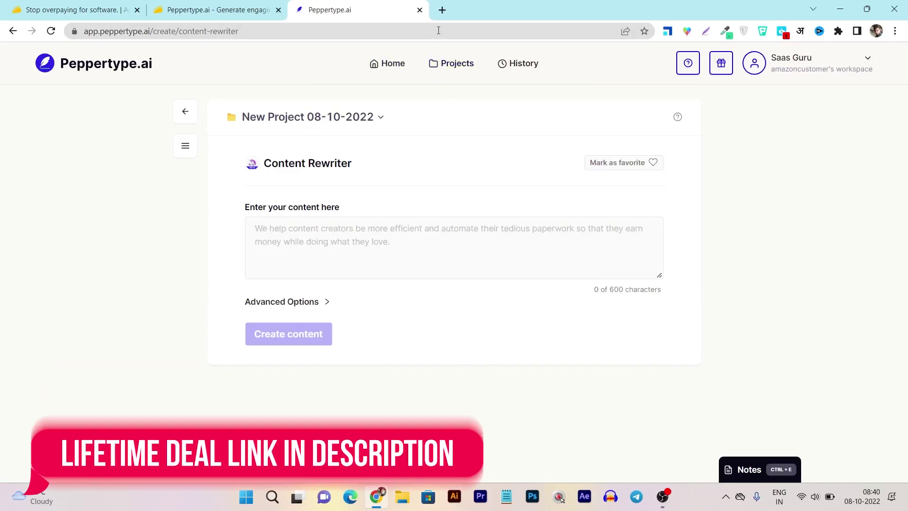
Load saas-guru.net in a new tab and open the Elfsight Review 2022 post
{"action": "left_click", "coordinate": [442, 9]}
{"action": "type", "text": "saas-guru.net"}
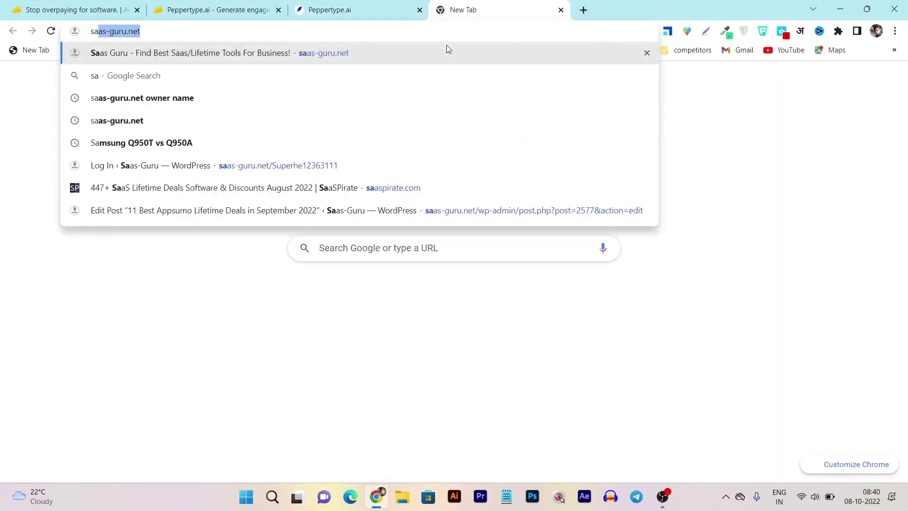
{"action": "key", "text": "Return"}
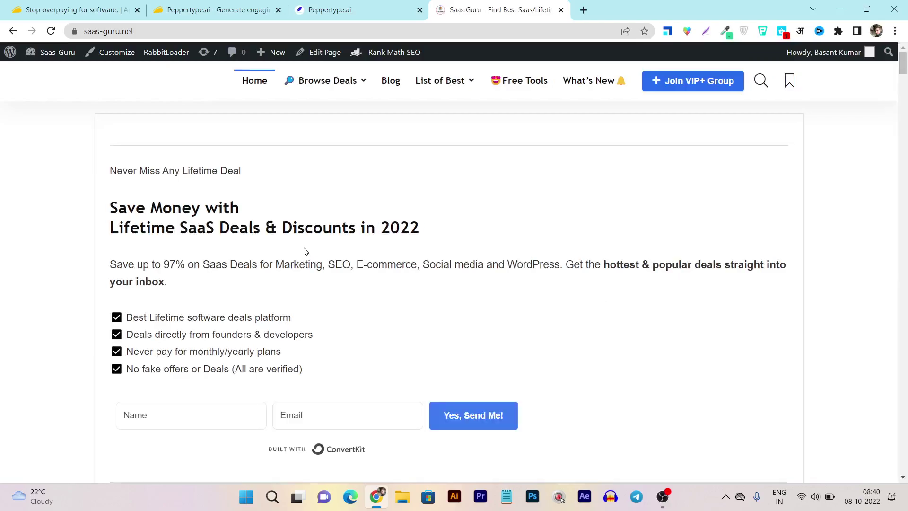
{"action": "scroll", "coordinate": [305, 253], "scroll_direction": "down", "scroll_amount": 10}
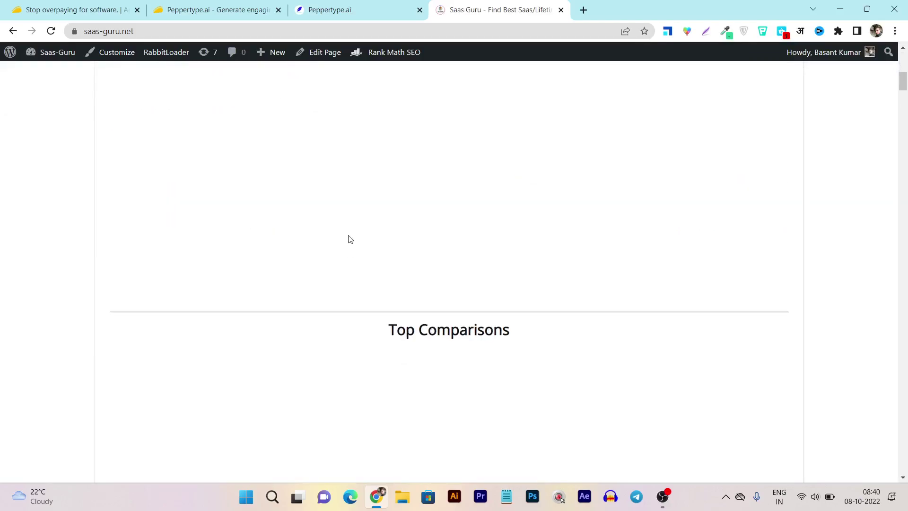
{"action": "scroll", "coordinate": [288, 178], "scroll_direction": "down", "scroll_amount": 1}
{"action": "scroll", "coordinate": [390, 301], "scroll_direction": "down", "scroll_amount": 3}
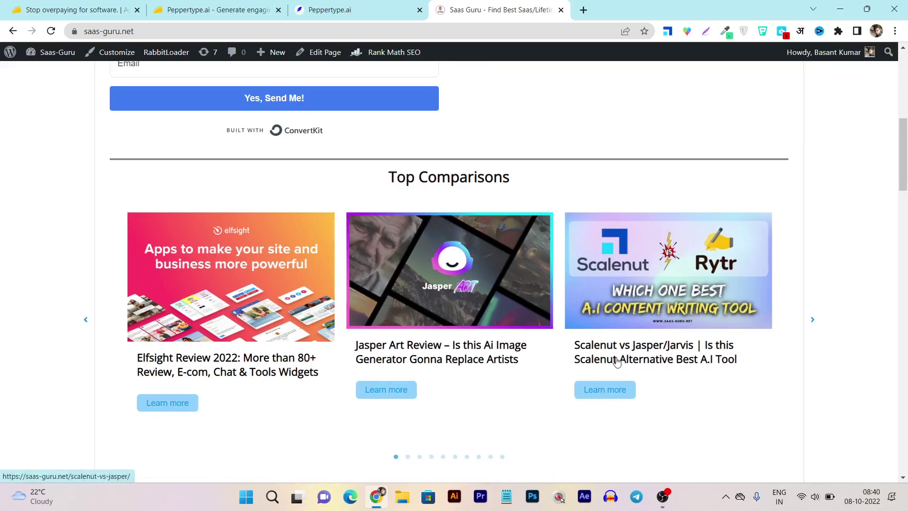
{"action": "left_click", "coordinate": [216, 368]}
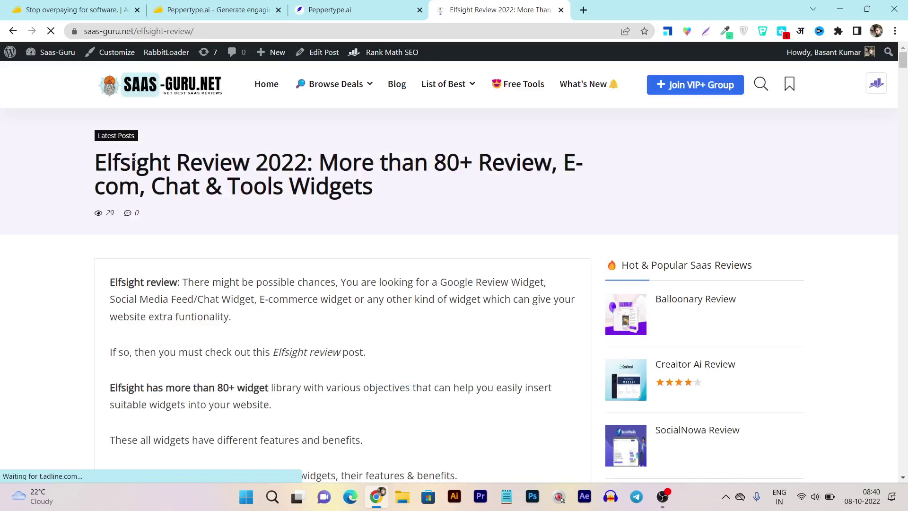
Select the Elfsight post's introductory paragraphs
{"action": "scroll", "coordinate": [261, 179], "scroll_direction": "down", "scroll_amount": 4}
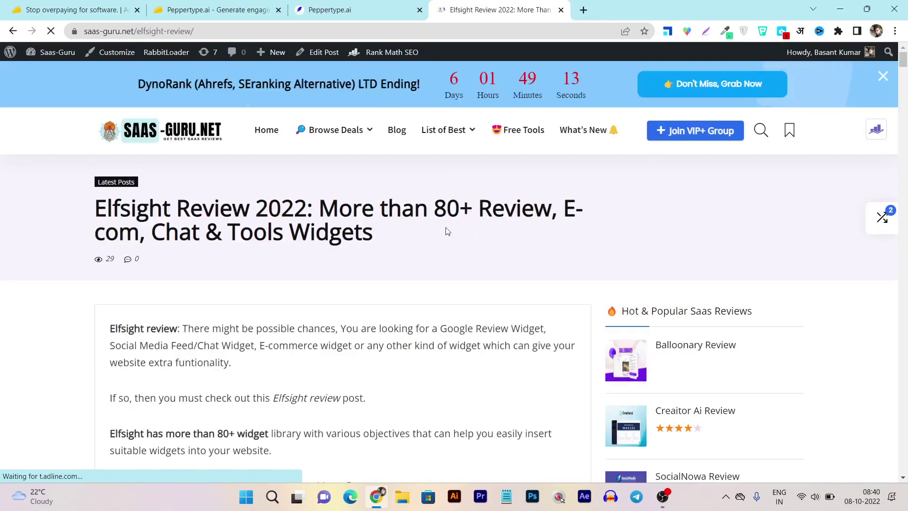
{"action": "scroll", "coordinate": [418, 249], "scroll_direction": "down", "scroll_amount": 2}
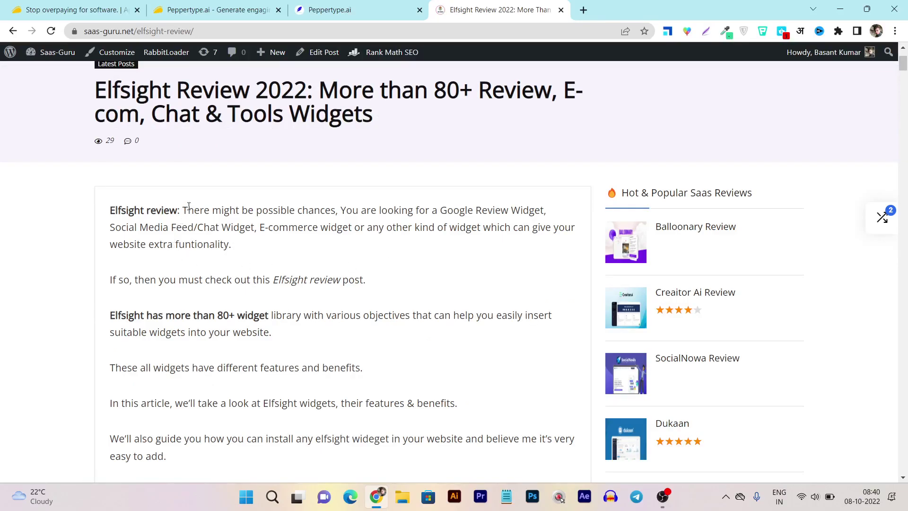
{"action": "left_click_drag", "start_coordinate": [184, 210], "coordinate": [203, 457]}
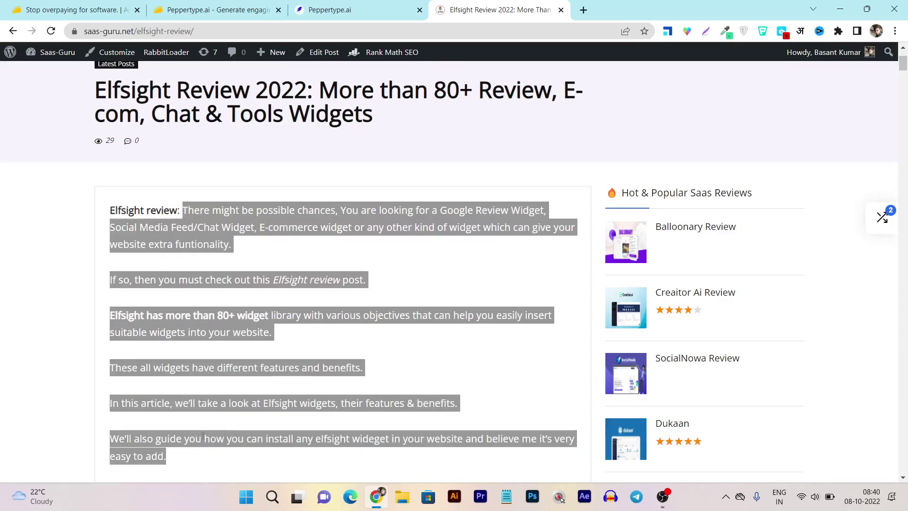
Paste the Elfsight intro into Content Rewriter, deleting the last paragraph to fit 600 characters
{"action": "left_click", "coordinate": [311, 4]}
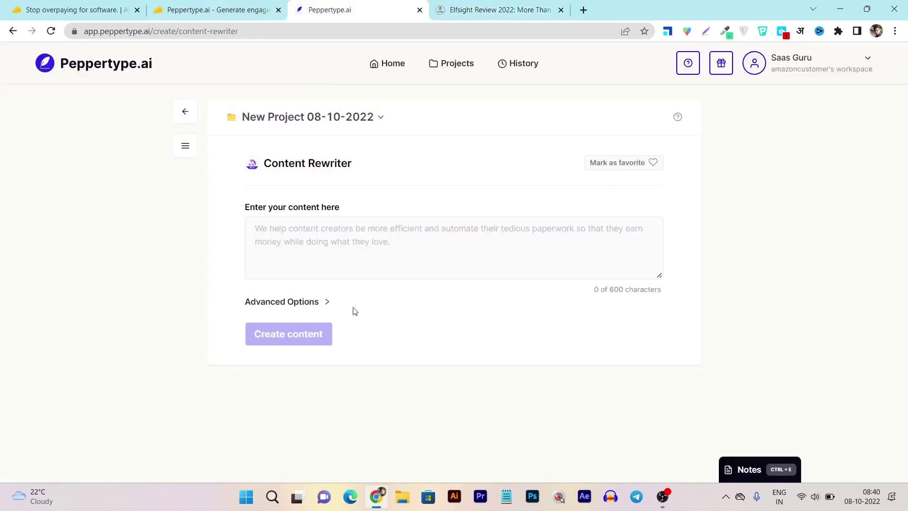
{"action": "left_click", "coordinate": [355, 265]}
{"action": "key", "text": "ctrl+v"}
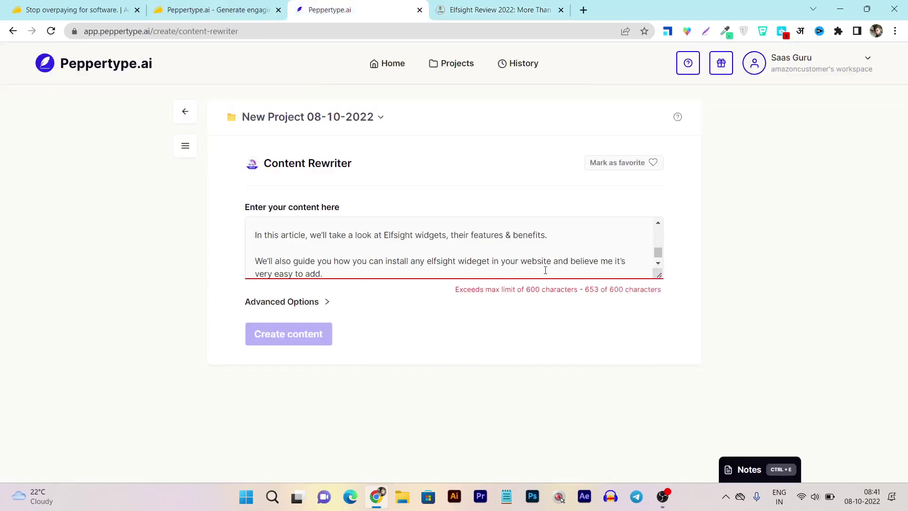
{"action": "scroll", "coordinate": [497, 259], "scroll_direction": "down", "scroll_amount": 1}
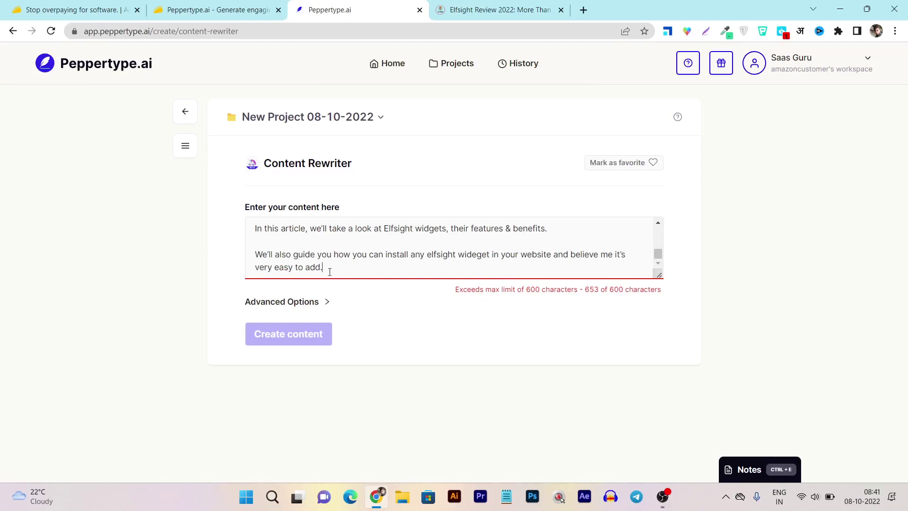
{"action": "left_click_drag", "start_coordinate": [338, 266], "coordinate": [250, 254]}
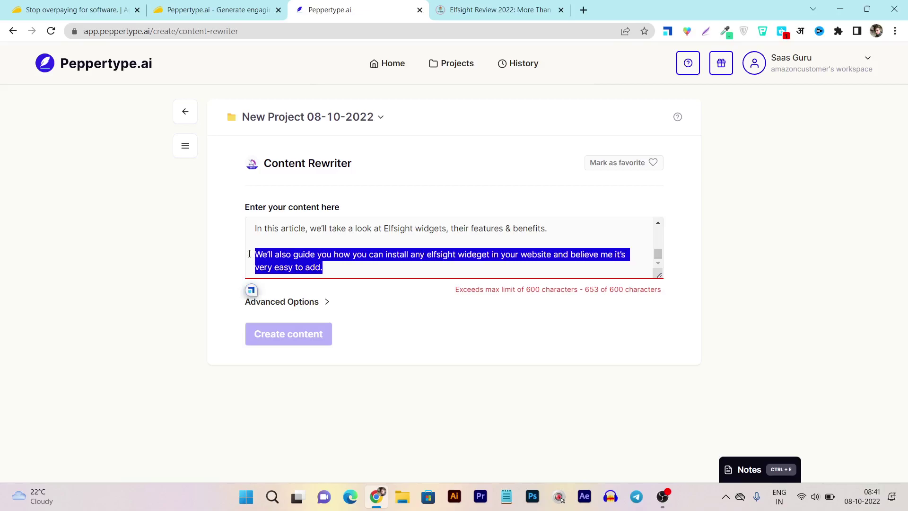
{"action": "key", "text": "BackSpace"}
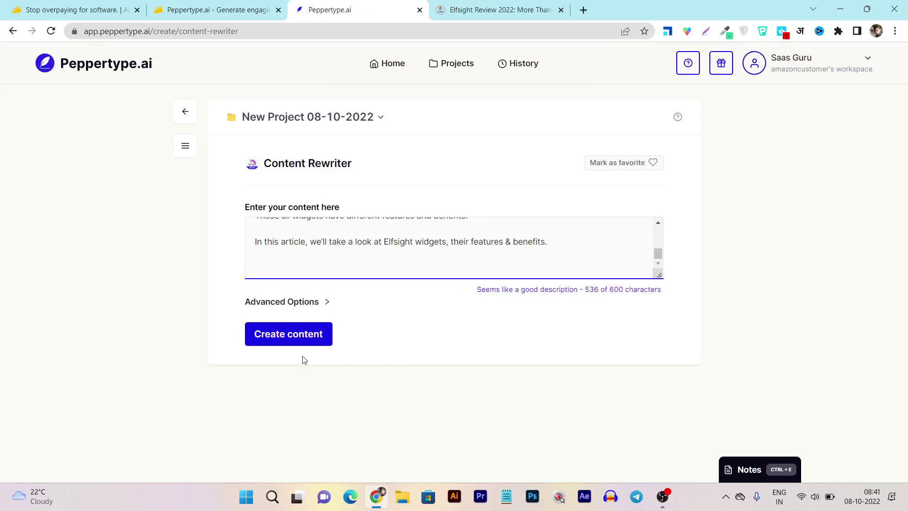
Set the Content Rewriter's tone of voice to 'professional'
{"action": "left_click", "coordinate": [270, 307]}
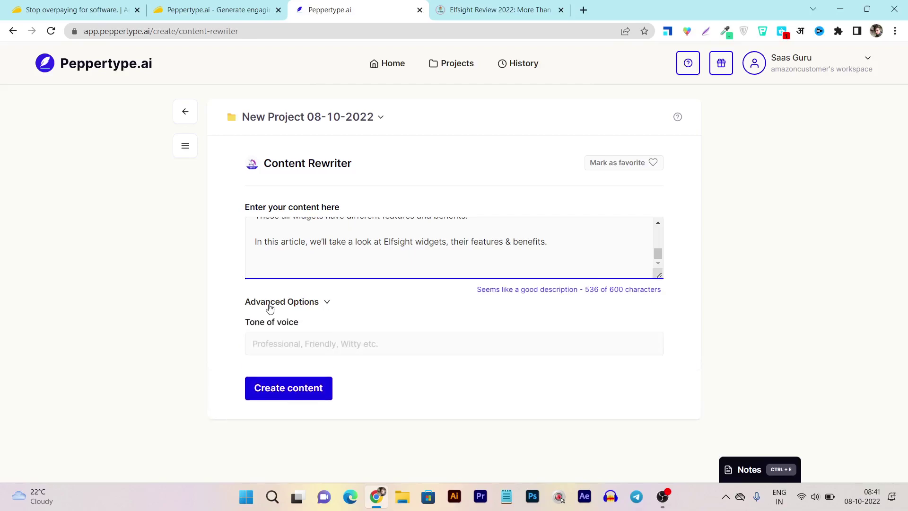
{"action": "left_click", "coordinate": [289, 351]}
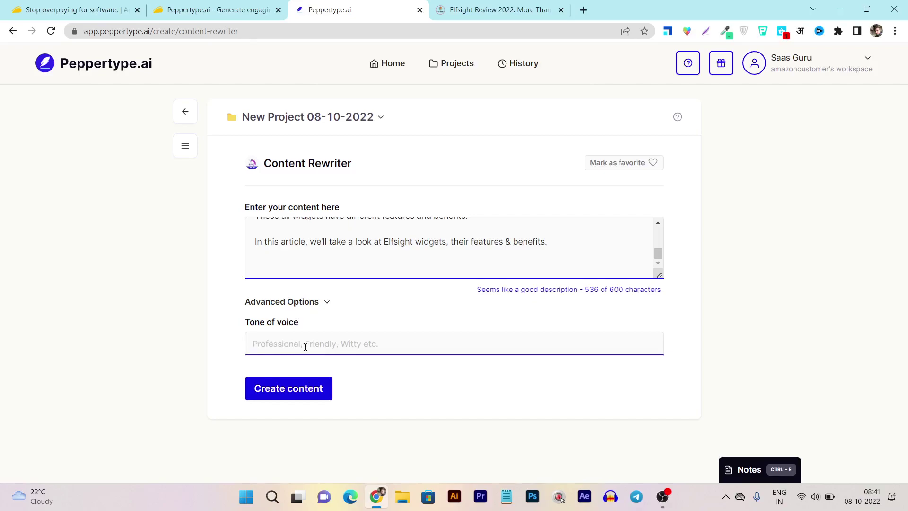
{"action": "type", "text": "proferssional"}
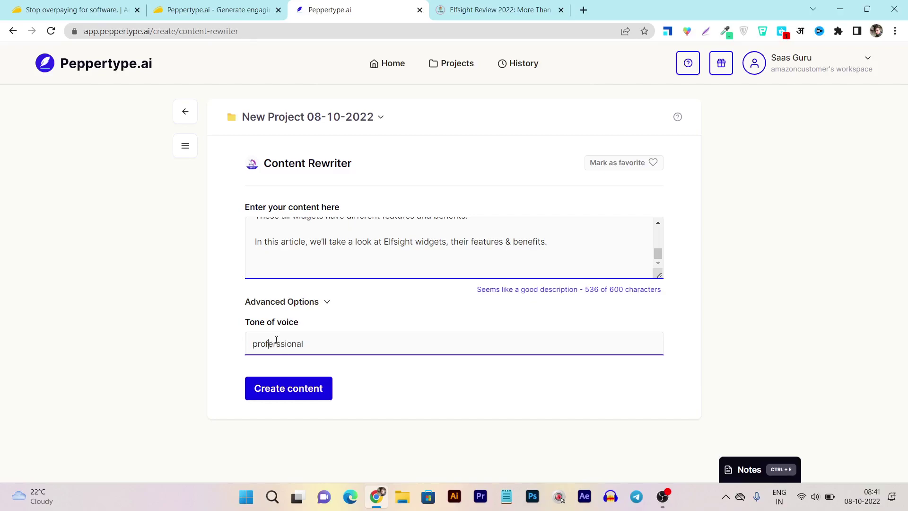
{"action": "key", "text": "BackSpace"}
Generate the rewritten Elfsight intro, then return to the review article and deselect its text
{"action": "left_click", "coordinate": [290, 389]}
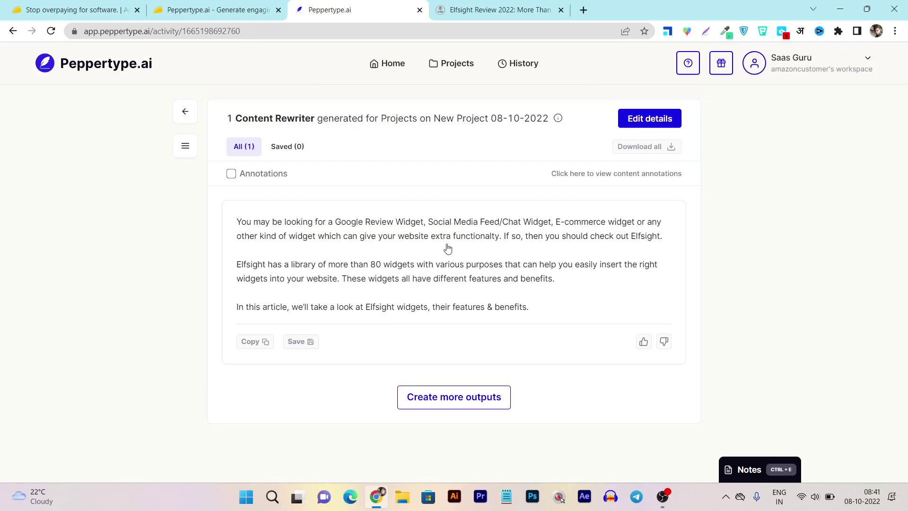
{"action": "left_click", "coordinate": [475, 8]}
{"action": "left_click", "coordinate": [266, 264]}
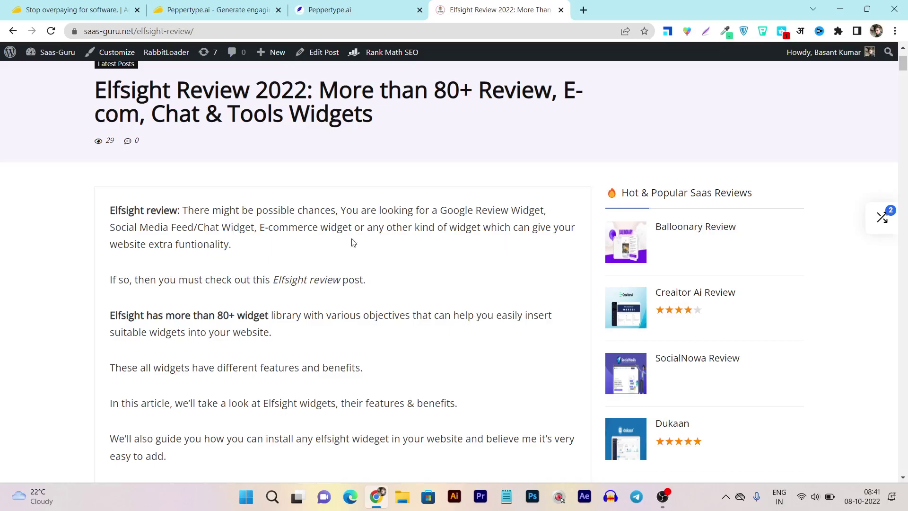
Copy the Elfsight review's opening paragraph and go back to the Peppertype.ai rewriter output
{"action": "left_click_drag", "start_coordinate": [238, 249], "coordinate": [185, 212]}
{"action": "key", "text": "ctrl+c"}
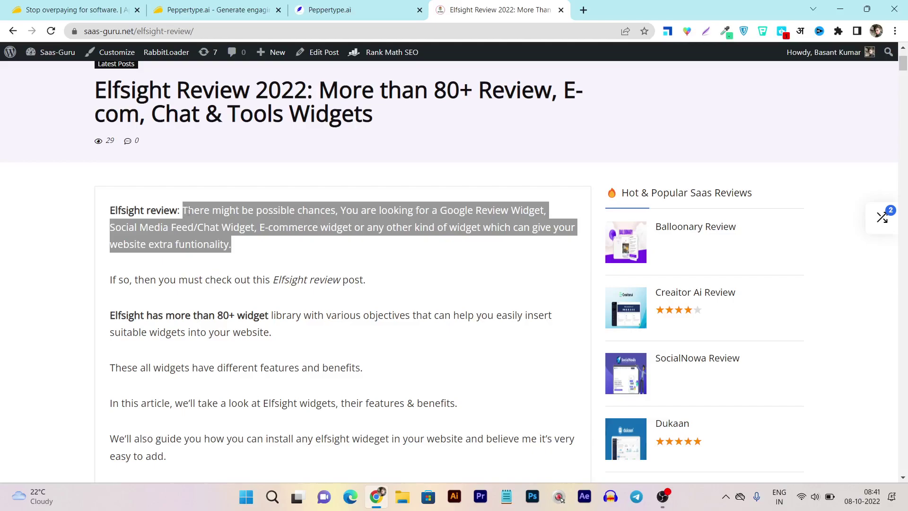
{"action": "left_click", "coordinate": [316, 13]}
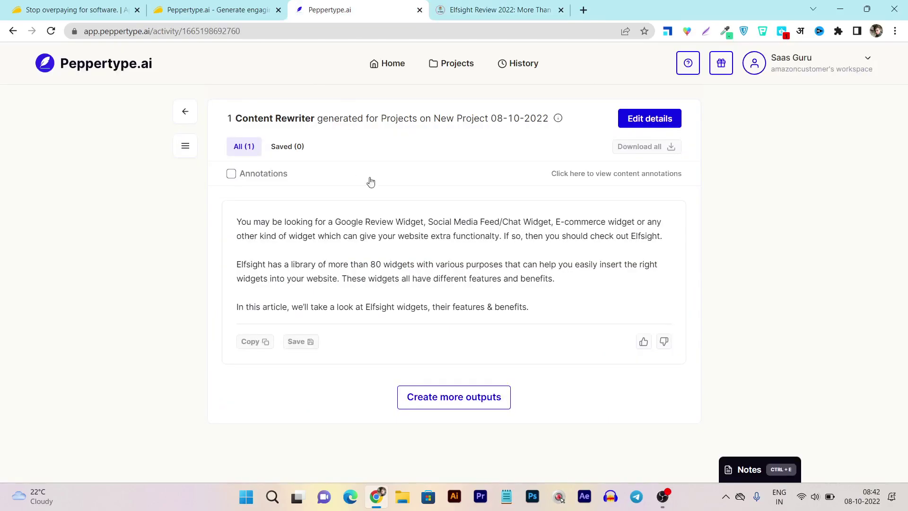
Paste the Elfsight article's opening paragraph into a new Peppertype.ai note
{"action": "left_click", "coordinate": [756, 470]}
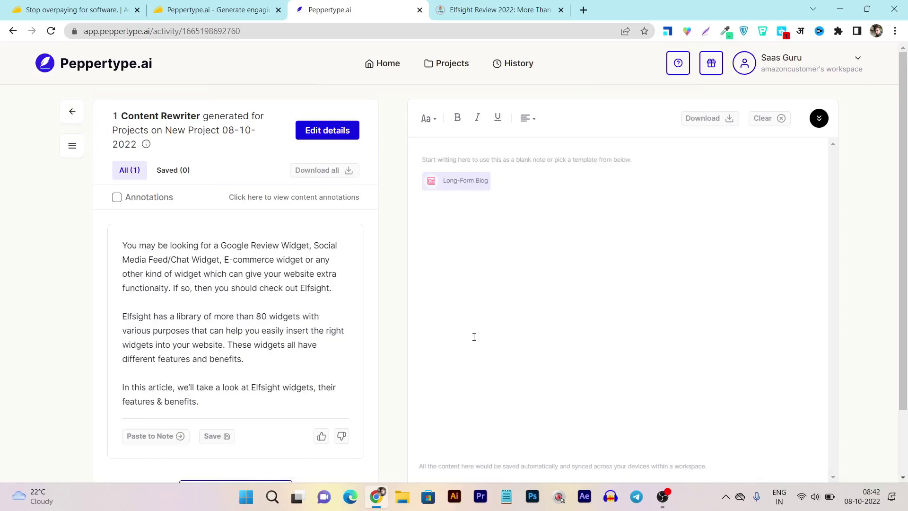
{"action": "key", "text": "ctrl+v"}
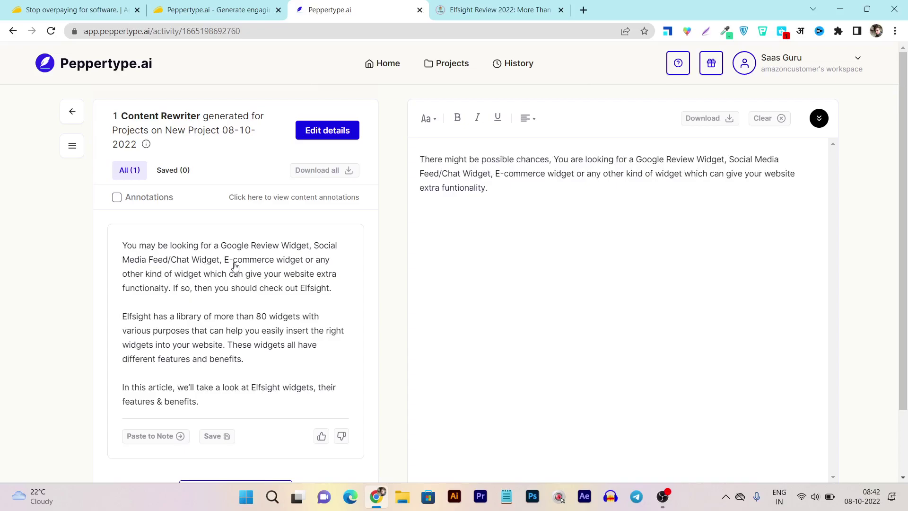
{"action": "key", "text": "ctrl+a"}
{"action": "left_click", "coordinate": [441, 245]}
Add the article's 80+ widgets paragraph to the note, then close the notes panel
{"action": "left_click", "coordinate": [482, 4]}
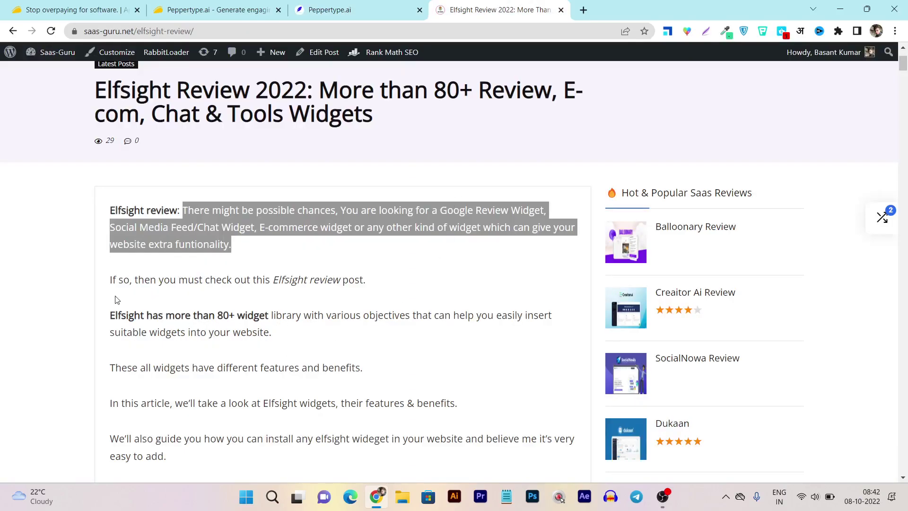
{"action": "left_click_drag", "start_coordinate": [112, 310], "coordinate": [303, 333]}
{"action": "key", "text": "ctrl+c"}
{"action": "left_click", "coordinate": [399, 6]}
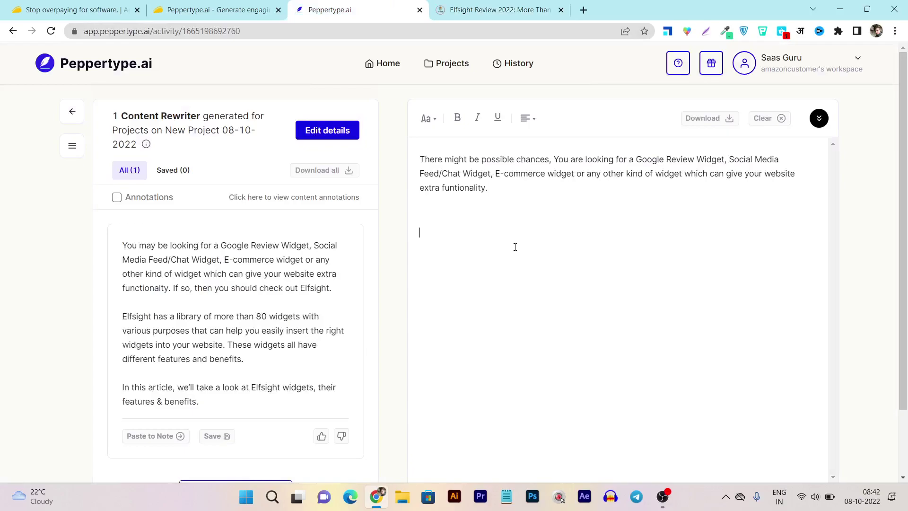
{"action": "key", "text": "ctrl+v"}
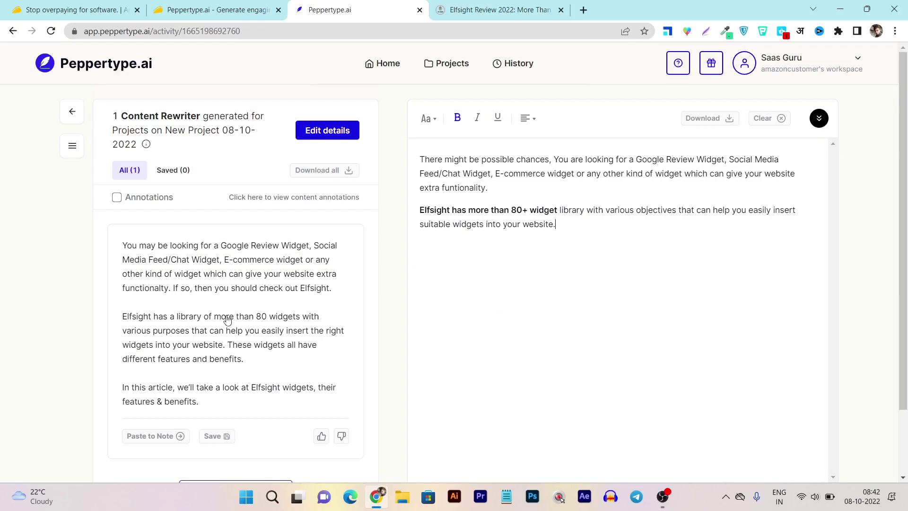
{"action": "scroll", "coordinate": [222, 331], "scroll_direction": "down", "scroll_amount": 2}
{"action": "scroll", "coordinate": [330, 253], "scroll_direction": "up", "scroll_amount": 2}
{"action": "left_click", "coordinate": [814, 118]}
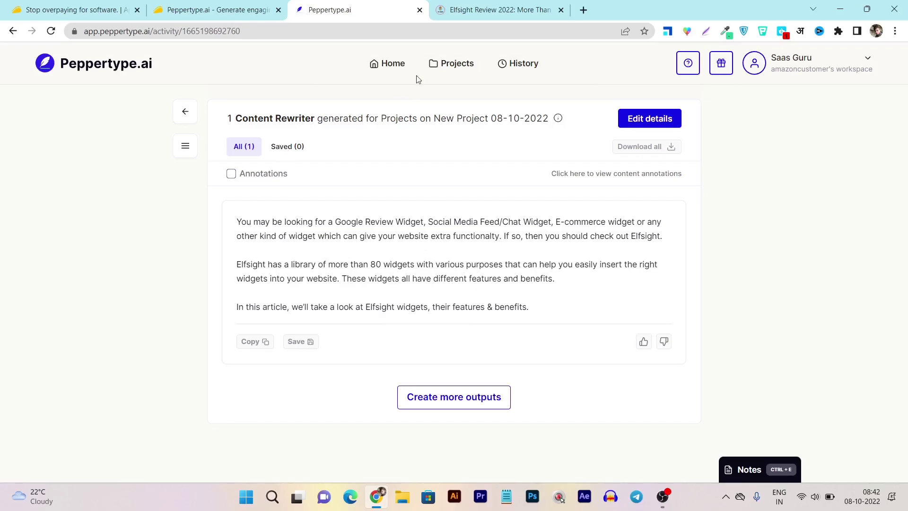
Browse the Peppertype.ai home page's content-type templates under Most Popular and All
{"action": "left_click", "coordinate": [395, 64]}
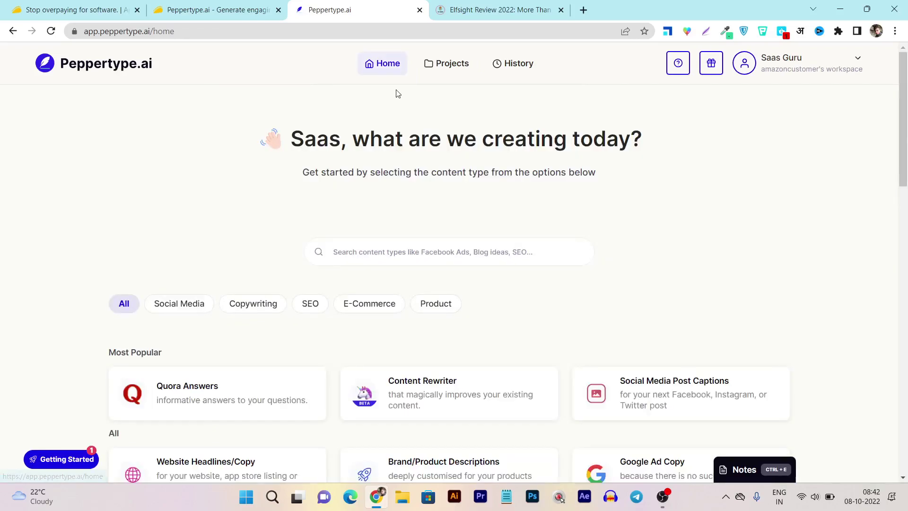
{"action": "scroll", "coordinate": [532, 249], "scroll_direction": "down", "scroll_amount": 10}
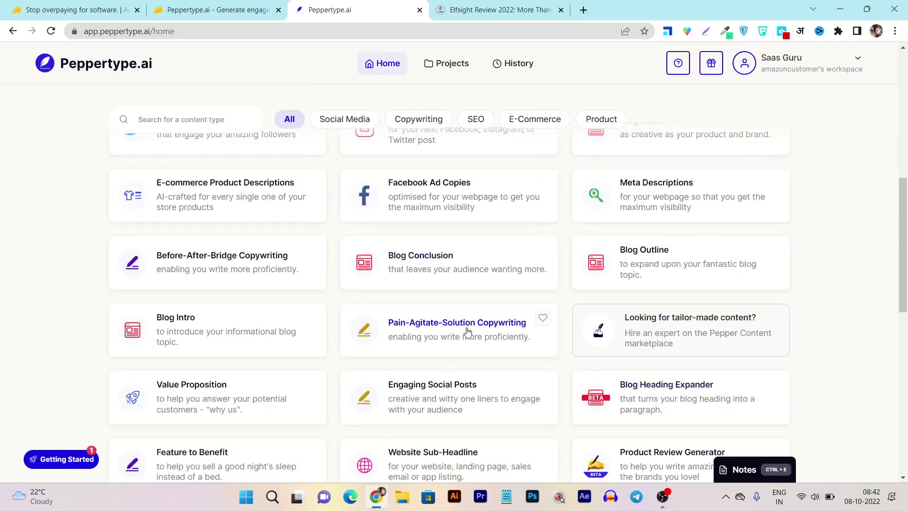
{"action": "scroll", "coordinate": [468, 328], "scroll_direction": "up", "scroll_amount": 4}
{"action": "scroll", "coordinate": [531, 277], "scroll_direction": "up", "scroll_amount": 4}
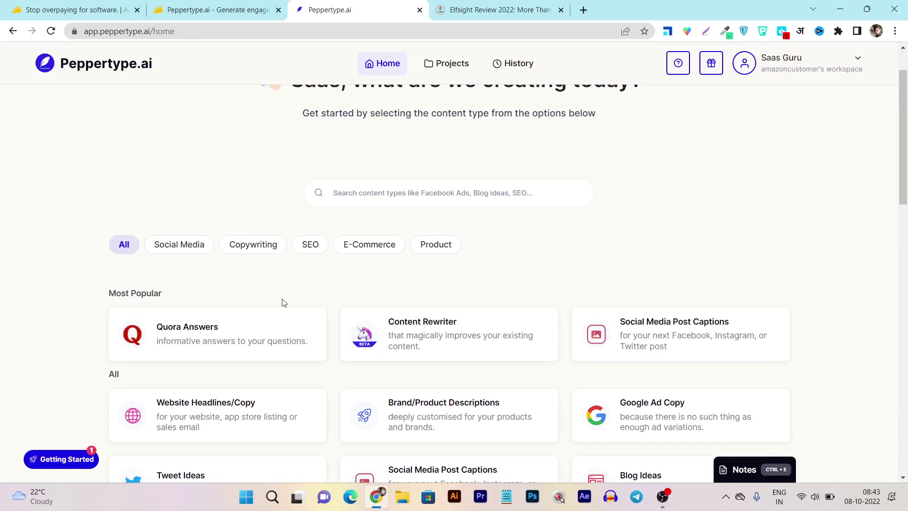
{"action": "scroll", "coordinate": [294, 290], "scroll_direction": "down", "scroll_amount": 5}
{"action": "scroll", "coordinate": [294, 290], "scroll_direction": "down", "scroll_amount": 2}
{"action": "scroll", "coordinate": [334, 309], "scroll_direction": "up", "scroll_amount": 6}
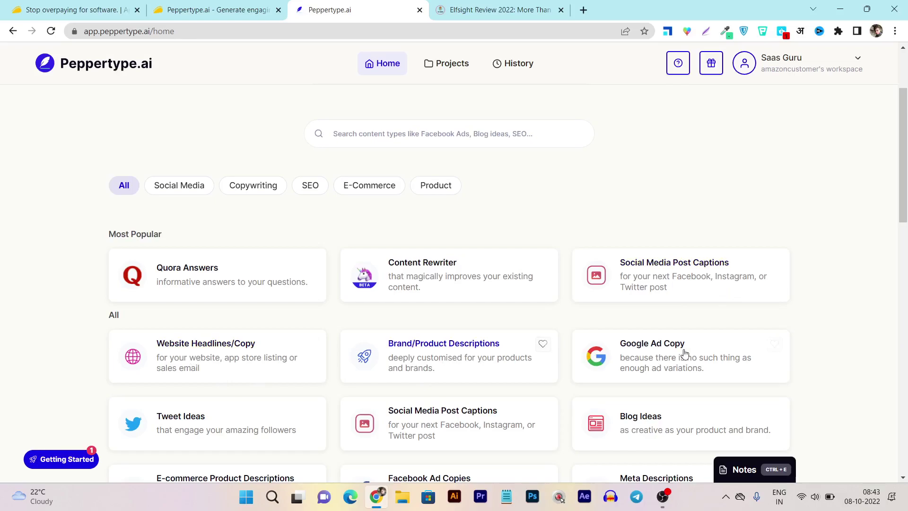
{"action": "scroll", "coordinate": [264, 367], "scroll_direction": "down", "scroll_amount": 3}
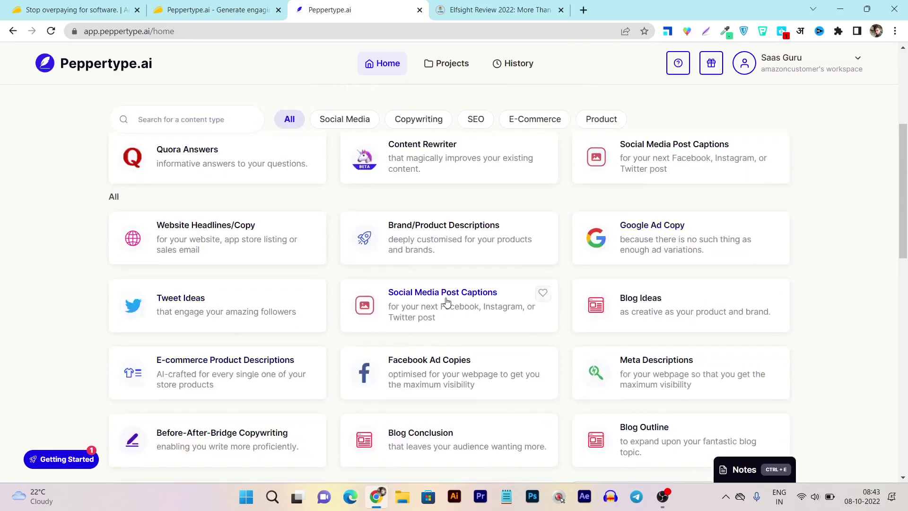
{"action": "scroll", "coordinate": [668, 316], "scroll_direction": "down", "scroll_amount": 10}
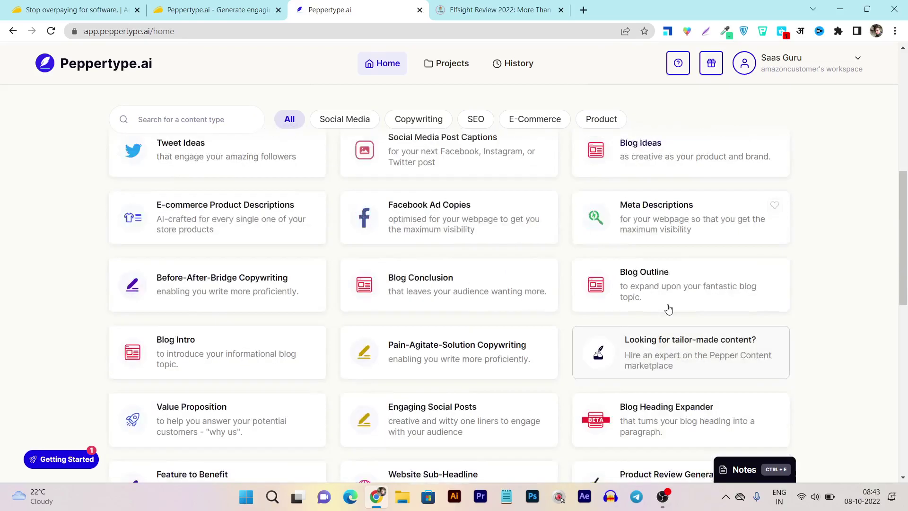
{"action": "scroll", "coordinate": [669, 307], "scroll_direction": "down", "scroll_amount": 4}
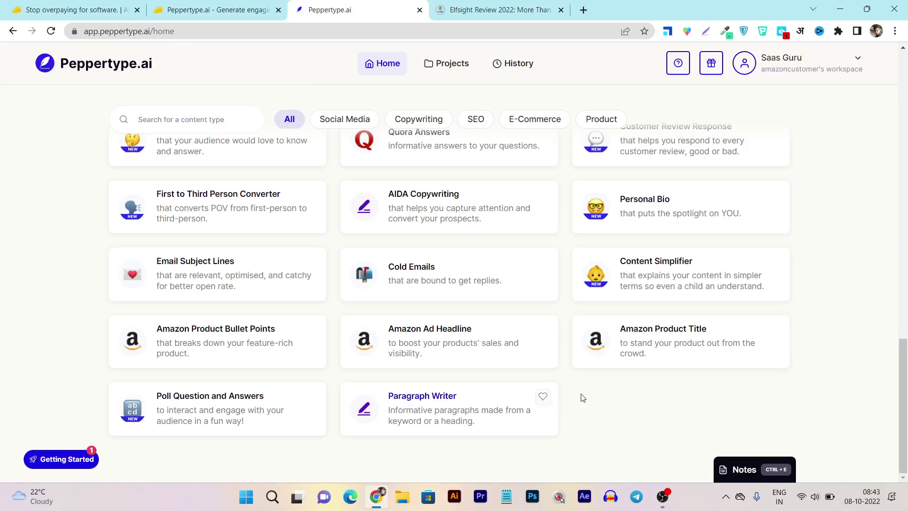
{"action": "scroll", "coordinate": [581, 395], "scroll_direction": "up", "scroll_amount": 5}
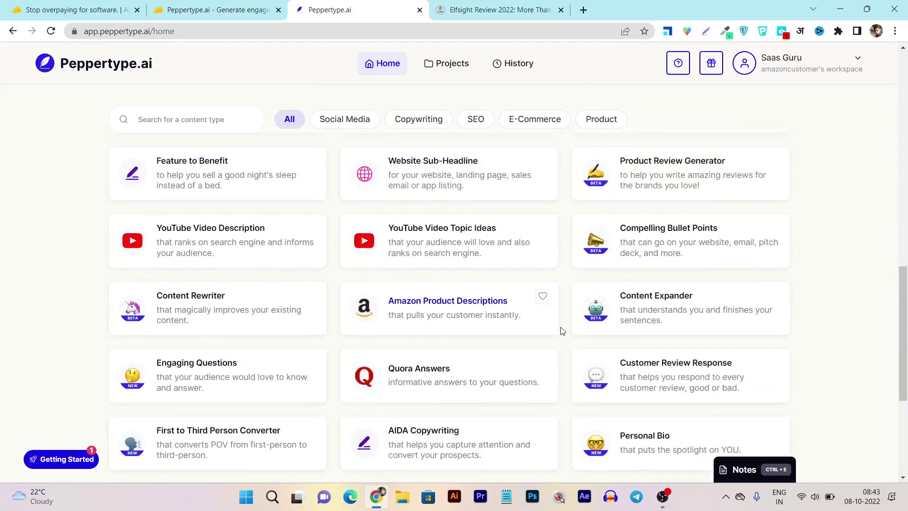
{"action": "scroll", "coordinate": [561, 331], "scroll_direction": "up", "scroll_amount": 4}
{"action": "scroll", "coordinate": [563, 268], "scroll_direction": "down", "scroll_amount": 9}
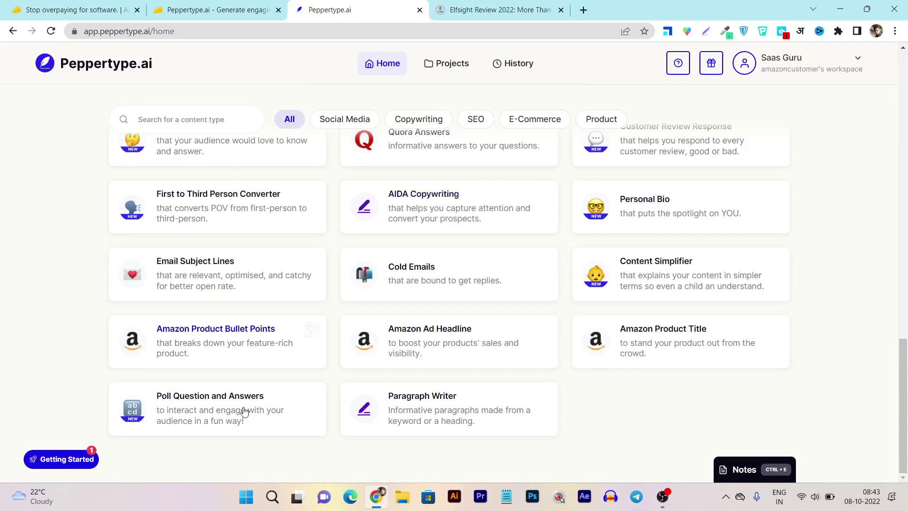
{"action": "scroll", "coordinate": [244, 411], "scroll_direction": "up", "scroll_amount": 2}
{"action": "scroll", "coordinate": [246, 425], "scroll_direction": "down", "scroll_amount": 2}
{"action": "scroll", "coordinate": [322, 386], "scroll_direction": "up", "scroll_amount": 5}
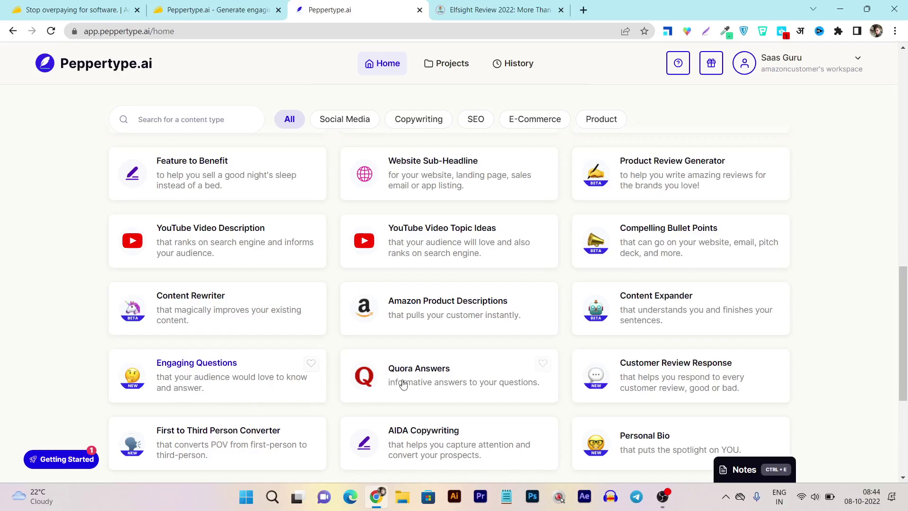
{"action": "scroll", "coordinate": [648, 238], "scroll_direction": "up", "scroll_amount": 1}
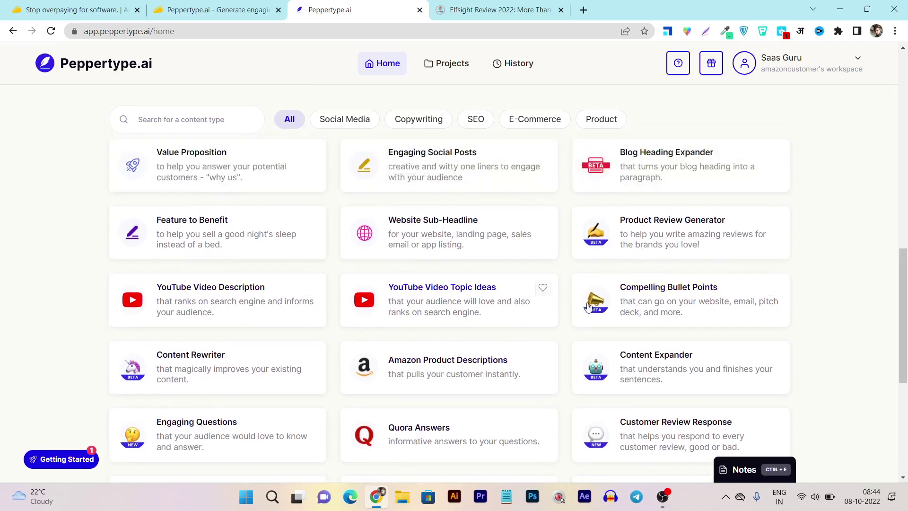
{"action": "scroll", "coordinate": [702, 295], "scroll_direction": "up", "scroll_amount": 2}
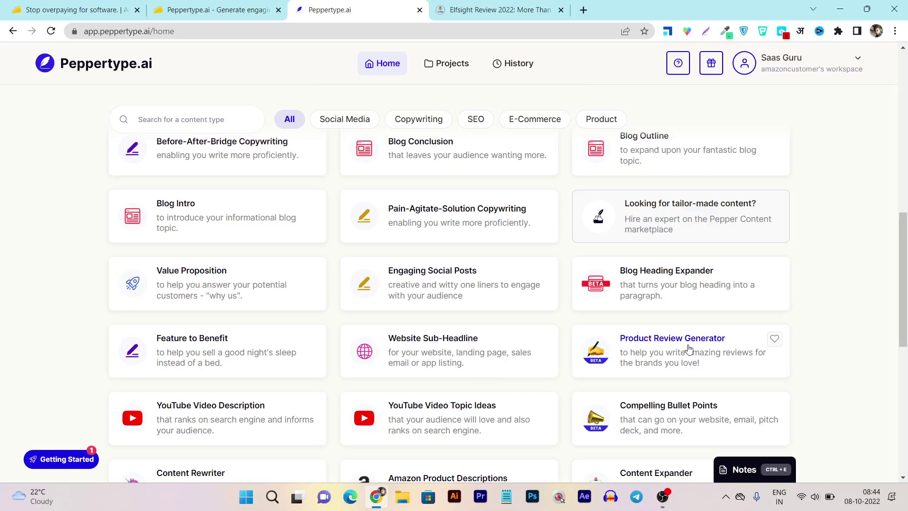
{"action": "scroll", "coordinate": [652, 343], "scroll_direction": "up", "scroll_amount": 5}
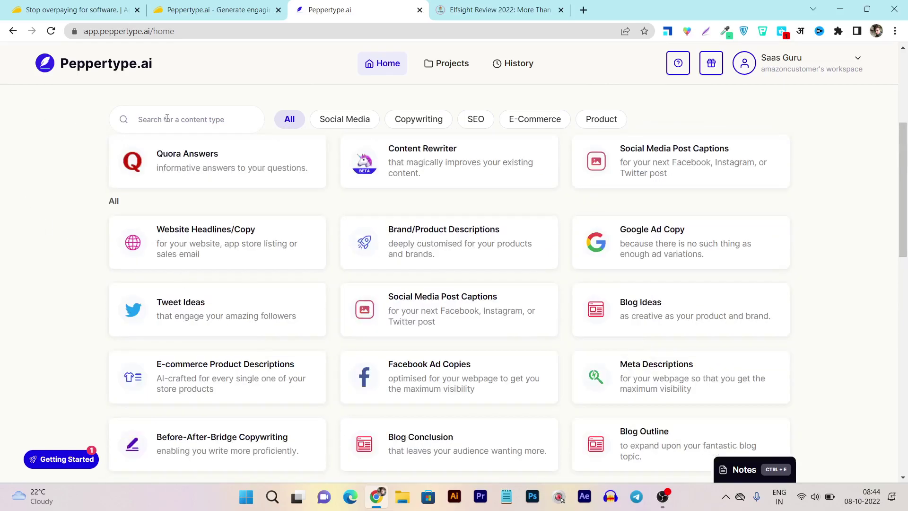
{"action": "scroll", "coordinate": [629, 117], "scroll_direction": "up", "scroll_amount": 2}
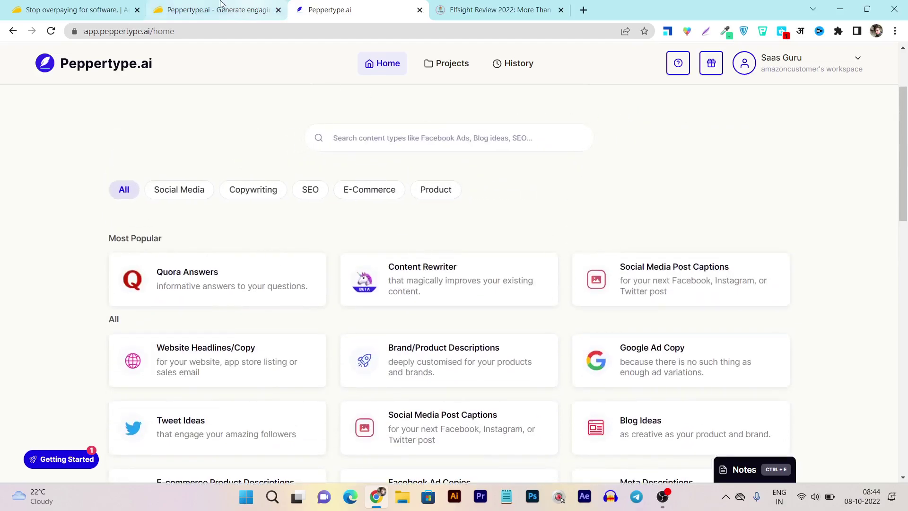
Review the AppSumo deal's Plans & features list, then return to the Peppertype.ai app
{"action": "left_click", "coordinate": [202, 5]}
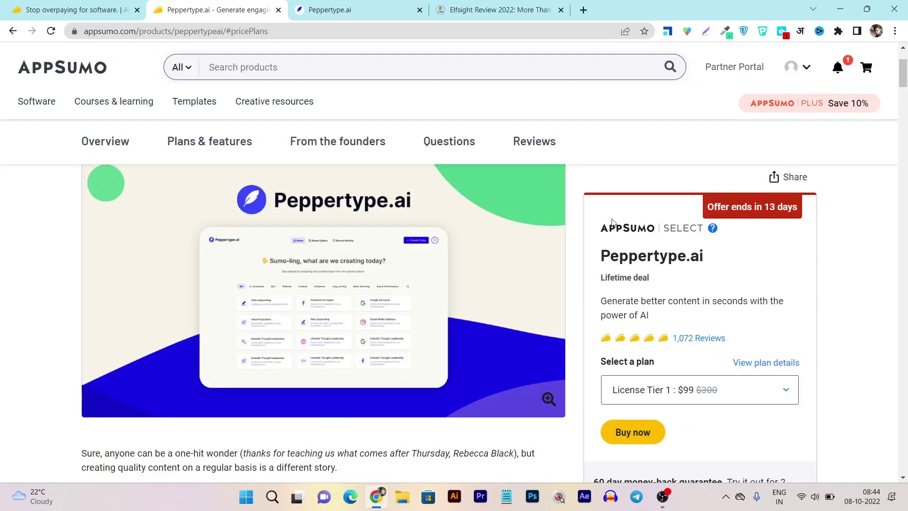
{"action": "scroll", "coordinate": [538, 203], "scroll_direction": "down", "scroll_amount": 1}
{"action": "scroll", "coordinate": [537, 204], "scroll_direction": "down", "scroll_amount": 4}
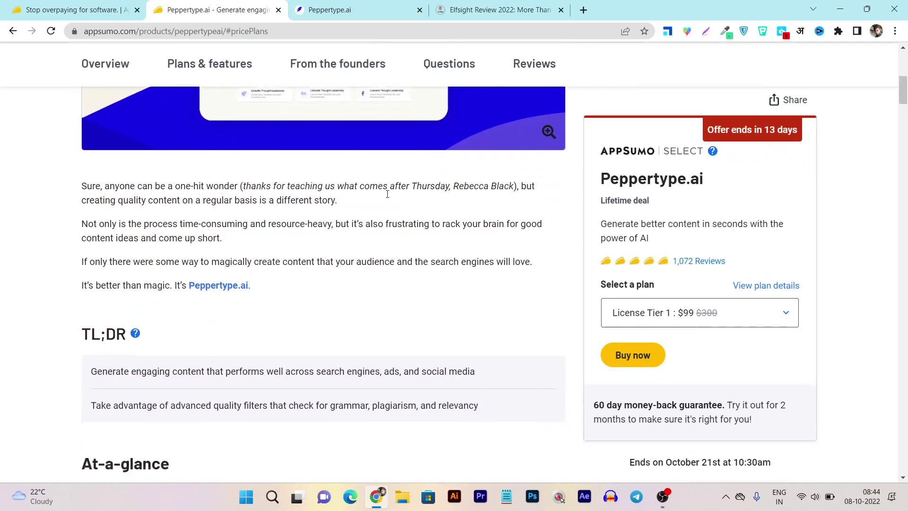
{"action": "left_click", "coordinate": [210, 71]}
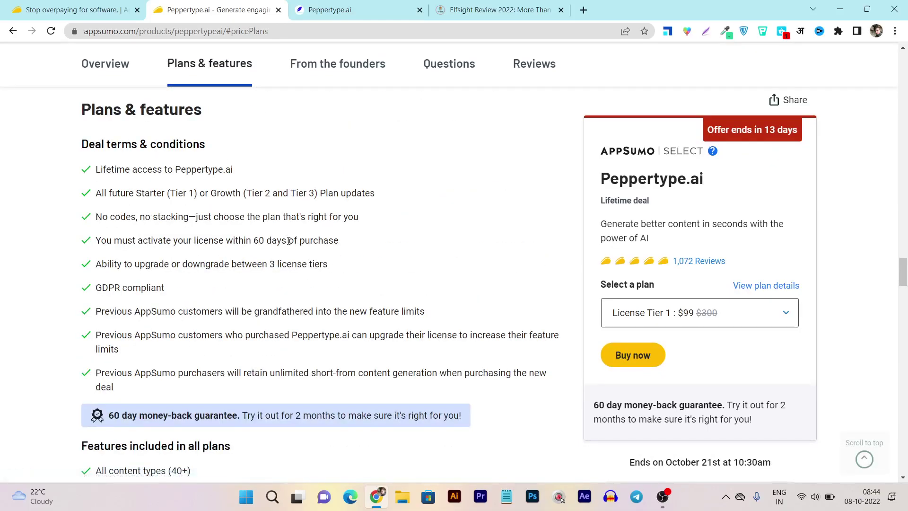
{"action": "scroll", "coordinate": [281, 241], "scroll_direction": "down", "scroll_amount": 3}
{"action": "scroll", "coordinate": [259, 301], "scroll_direction": "up", "scroll_amount": 3}
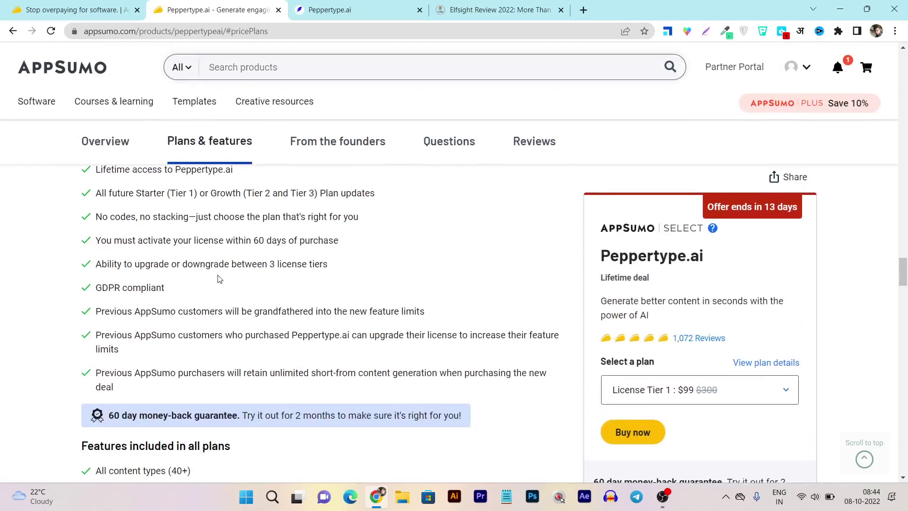
{"action": "scroll", "coordinate": [216, 268], "scroll_direction": "up", "scroll_amount": 2}
{"action": "scroll", "coordinate": [216, 268], "scroll_direction": "down", "scroll_amount": 6}
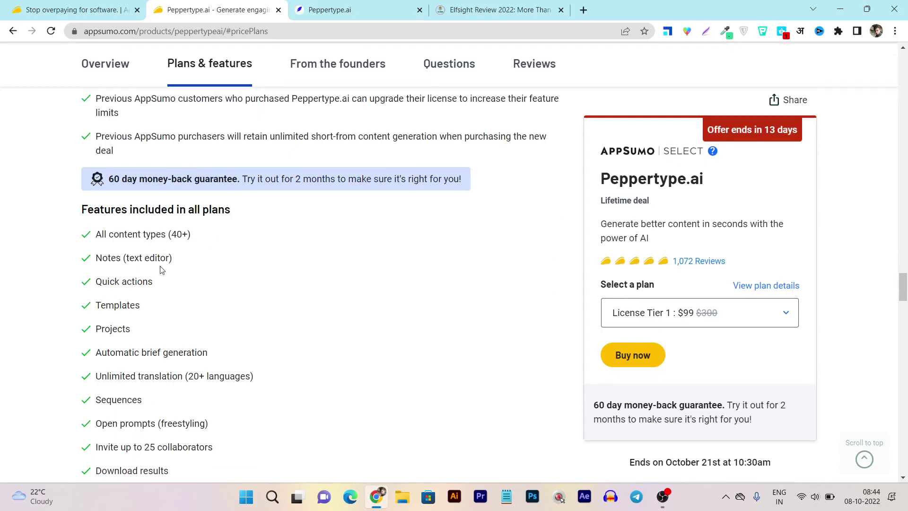
{"action": "scroll", "coordinate": [162, 270], "scroll_direction": "down", "scroll_amount": 2}
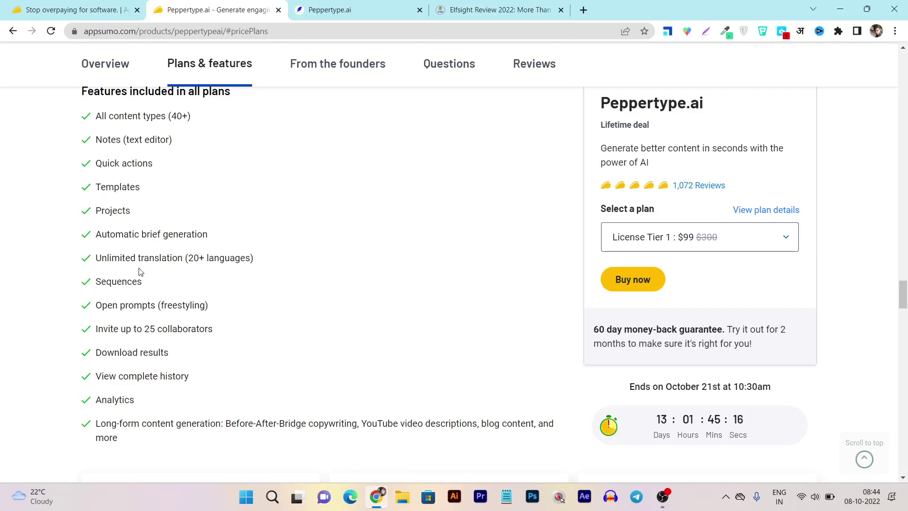
{"action": "left_click", "coordinate": [331, 10]}
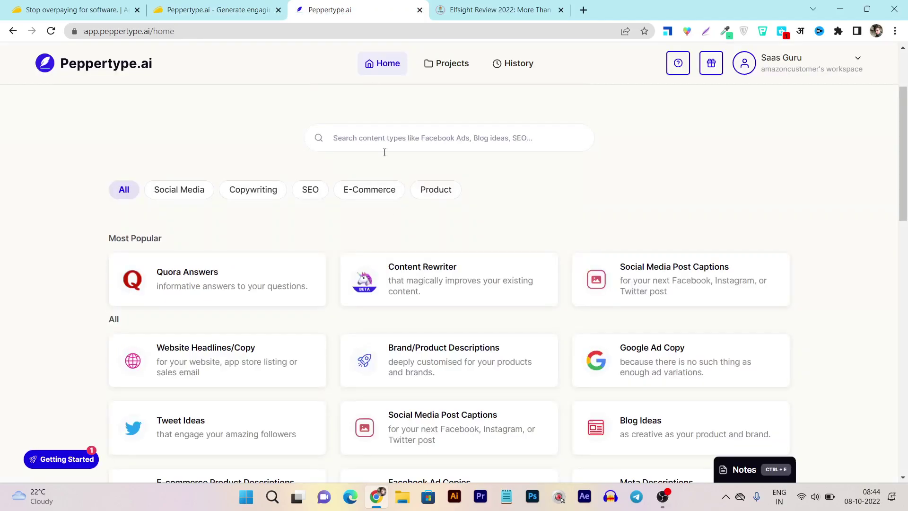
Search Peppertype.ai content types for 'tran', find no results, and return to the AppSumo deal
{"action": "left_click", "coordinate": [389, 135]}
{"action": "type", "text": "trans"}
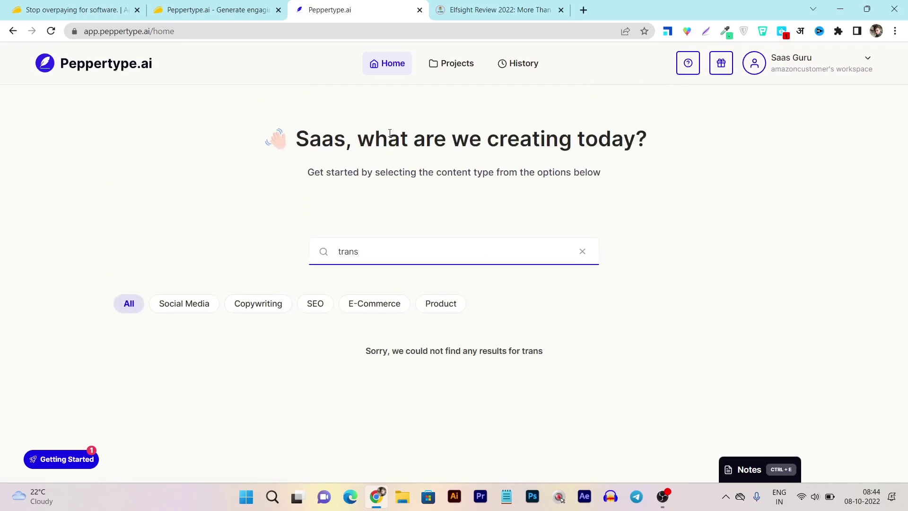
{"action": "key", "text": "BackSpace"}
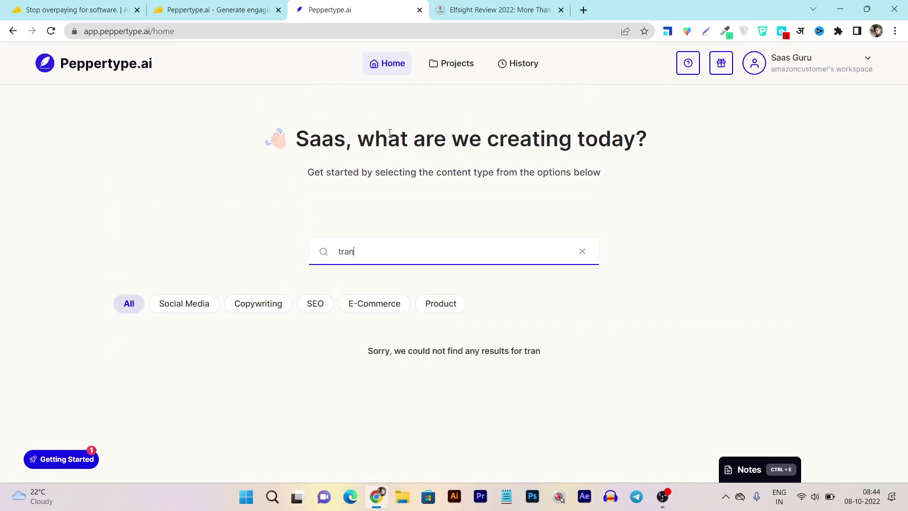
{"action": "key", "text": "BackSpace"}
{"action": "key", "text": "BackSpace"}
{"action": "key", "text": "BackSpace"}
{"action": "key", "text": "BackSpace"}
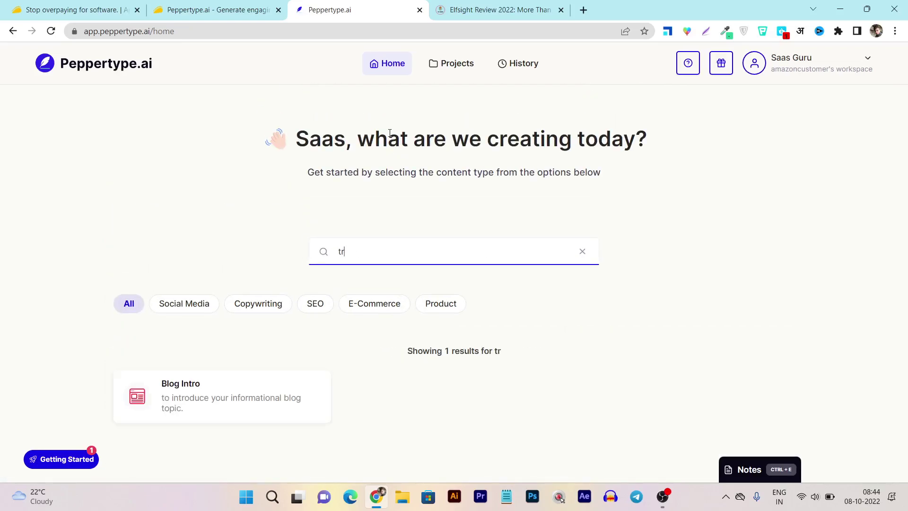
{"action": "type", "text": "t"}
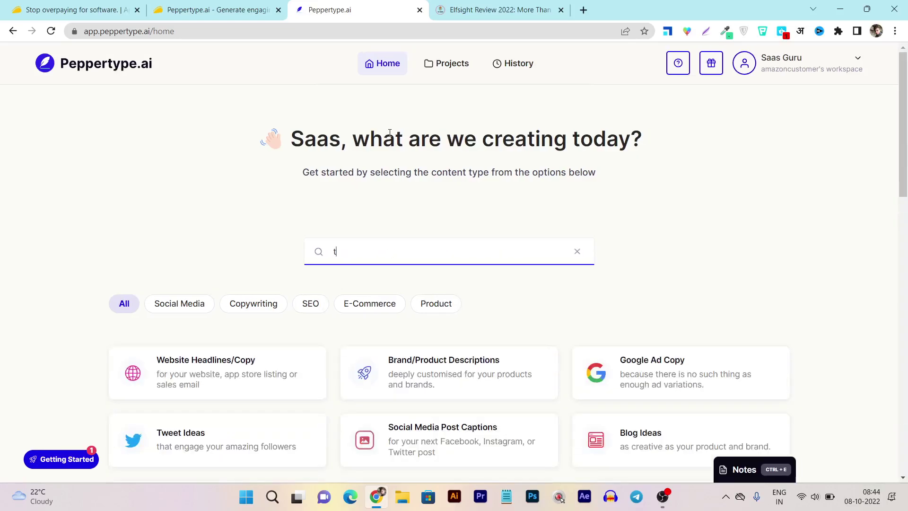
{"action": "type", "text": "rans"}
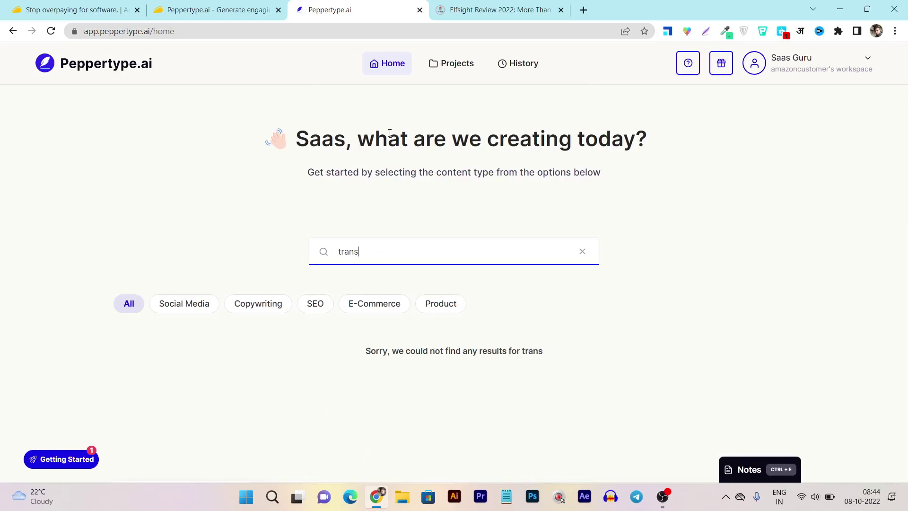
{"action": "key", "text": "BackSpace"}
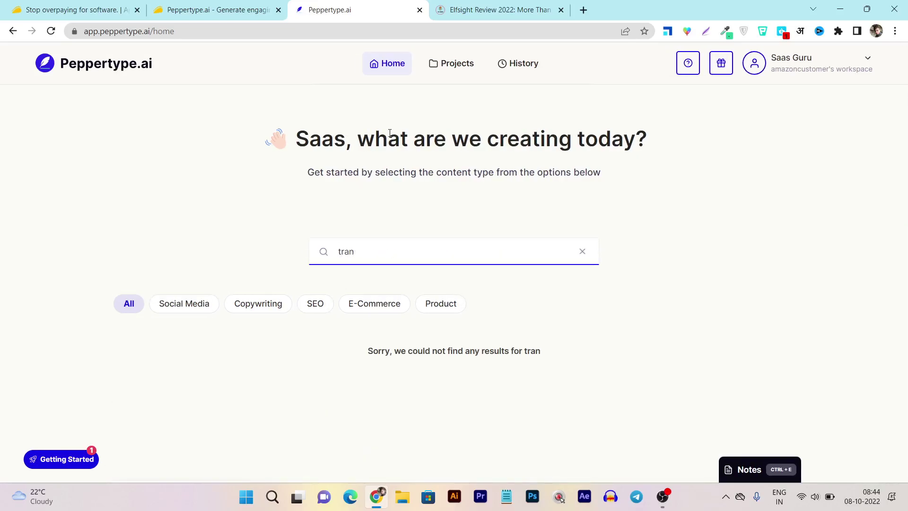
{"action": "left_click", "coordinate": [219, 10]}
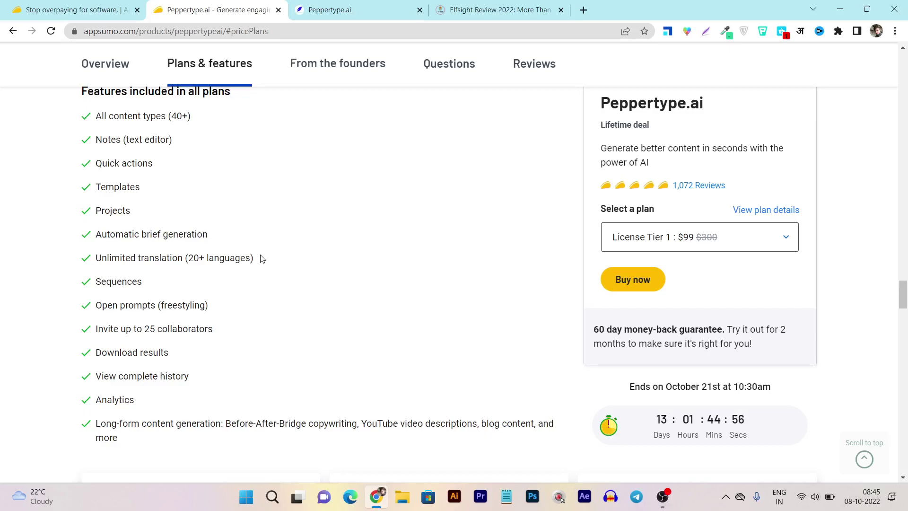
Highlight '(20+ languages)' under Unlimited translation and review the $99, $249 and $399 license tiers
{"action": "left_click_drag", "start_coordinate": [262, 258], "coordinate": [183, 258]}
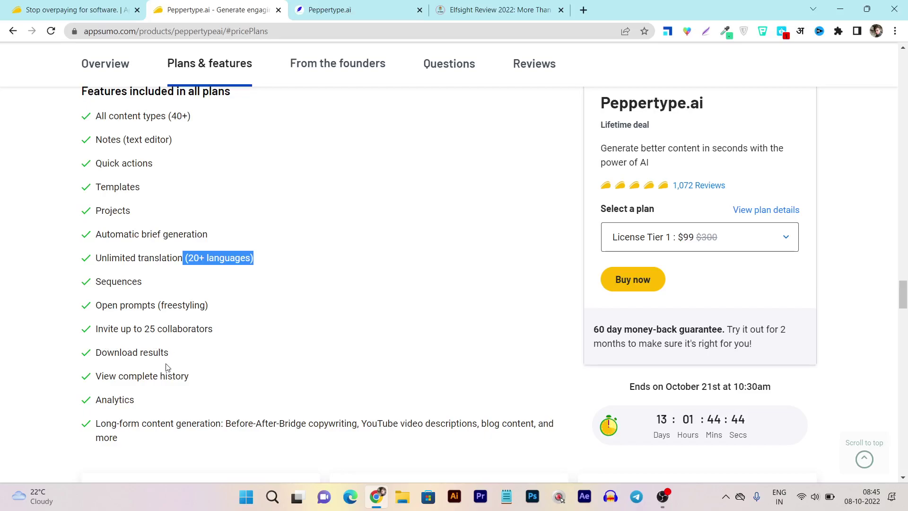
{"action": "scroll", "coordinate": [163, 389], "scroll_direction": "down", "scroll_amount": 1}
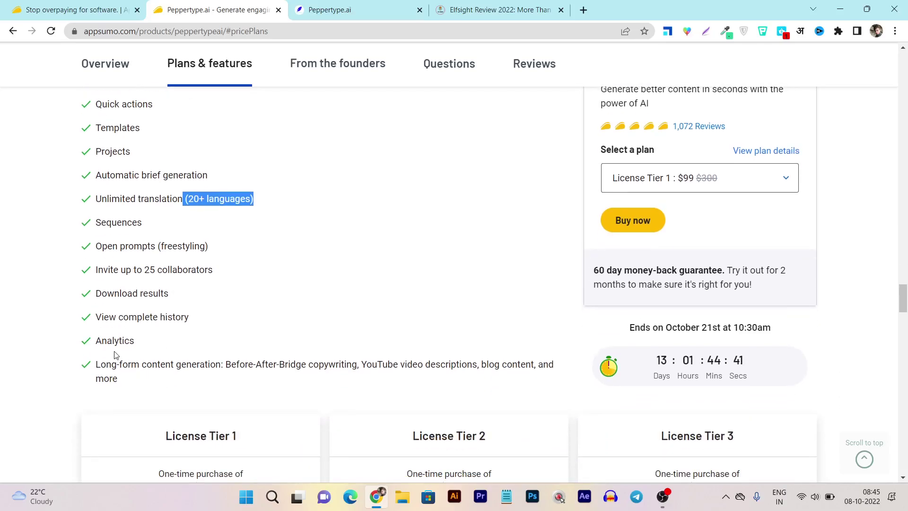
{"action": "scroll", "coordinate": [148, 373], "scroll_direction": "down", "scroll_amount": 1}
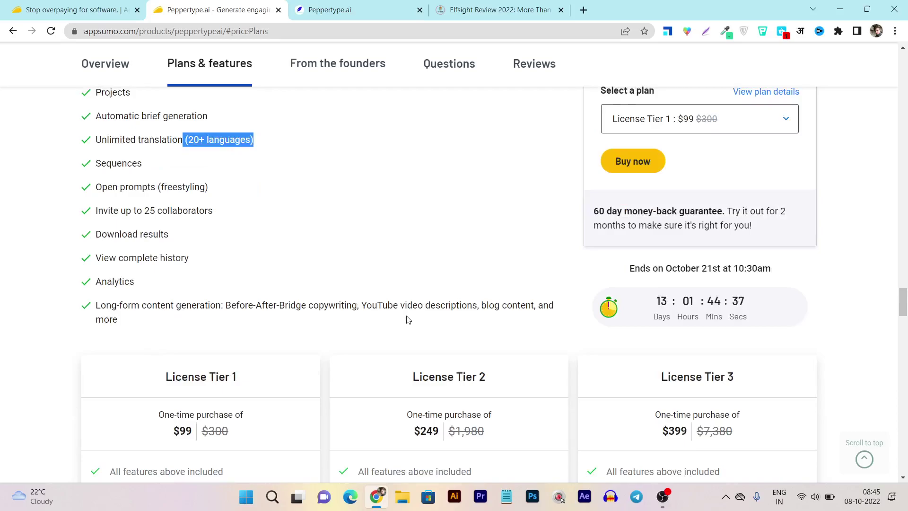
{"action": "scroll", "coordinate": [391, 318], "scroll_direction": "down", "scroll_amount": 1}
{"action": "scroll", "coordinate": [329, 315], "scroll_direction": "down", "scroll_amount": 2}
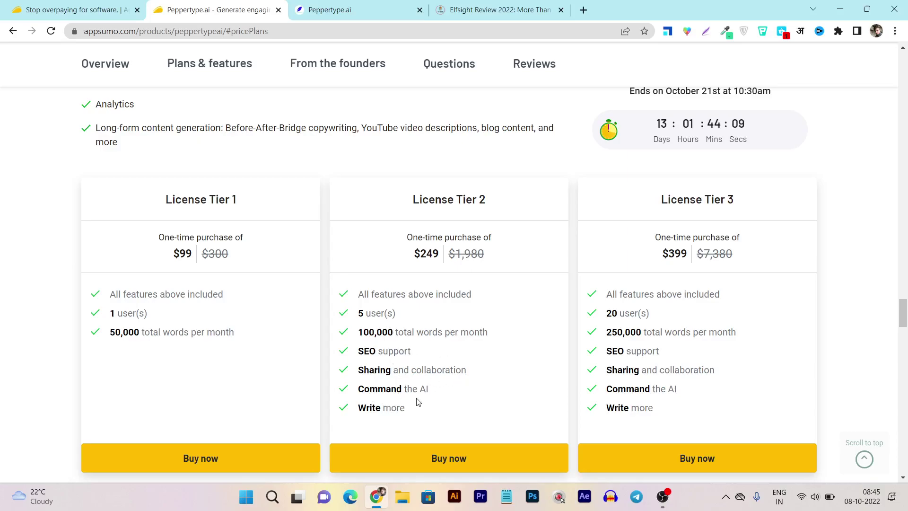
{"action": "scroll", "coordinate": [554, 400], "scroll_direction": "up", "scroll_amount": 3}
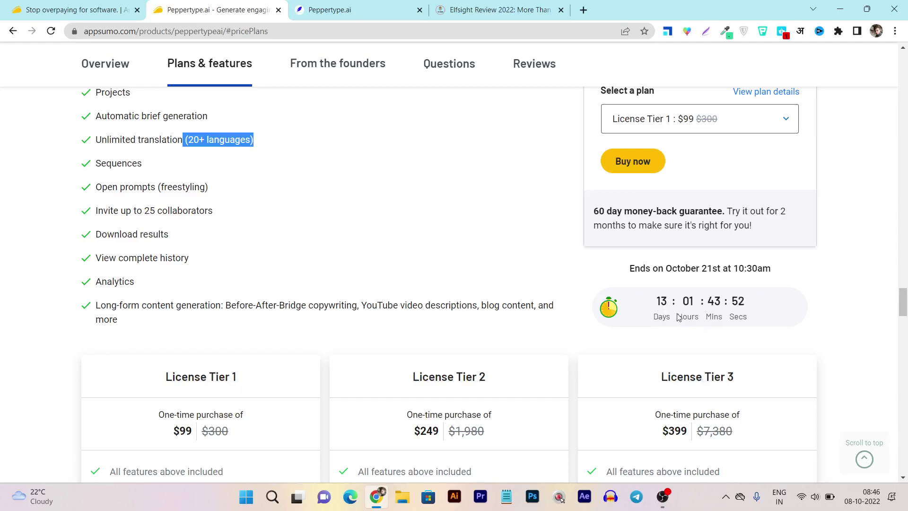
{"action": "left_click_drag", "start_coordinate": [903, 302], "coordinate": [903, 57]}
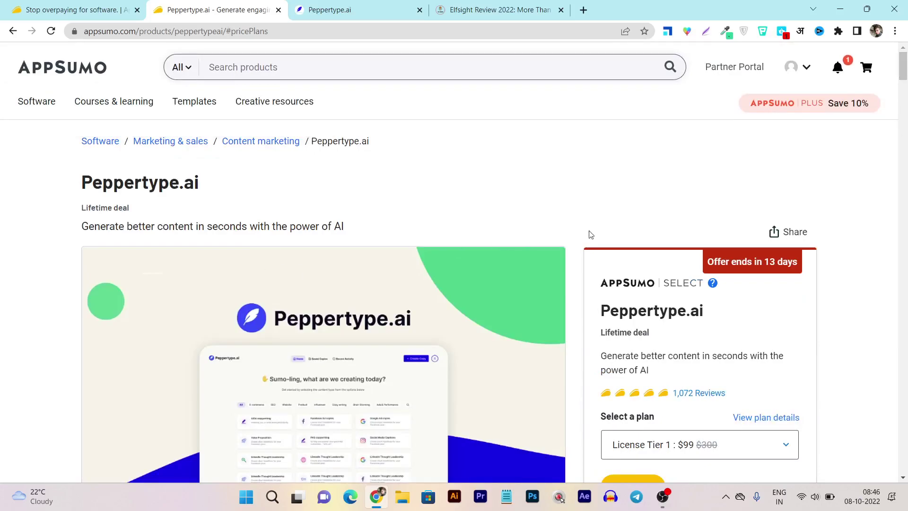
Skim down to the tiers: 1, 5 and 20 users with 50,000, 100,000 and 250,000 monthly words
{"action": "scroll", "coordinate": [568, 276], "scroll_direction": "down", "scroll_amount": 5}
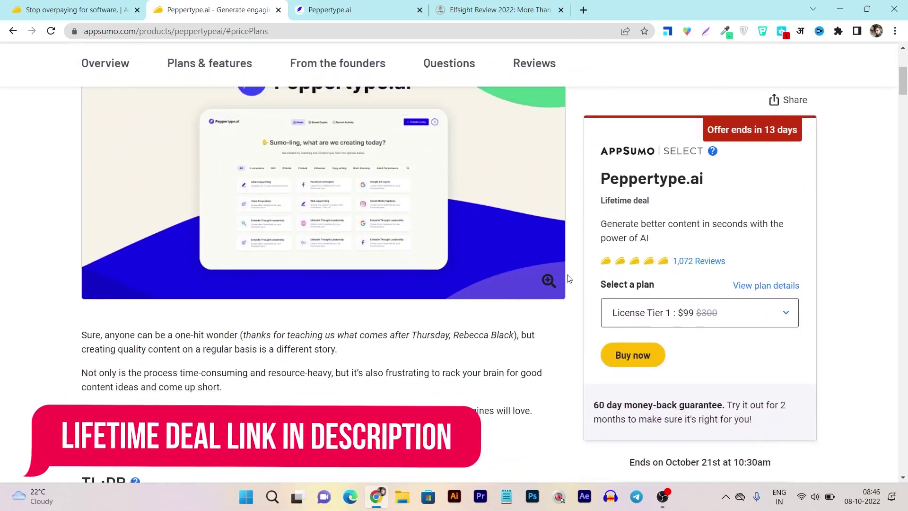
{"action": "scroll", "coordinate": [569, 279], "scroll_direction": "down", "scroll_amount": 8}
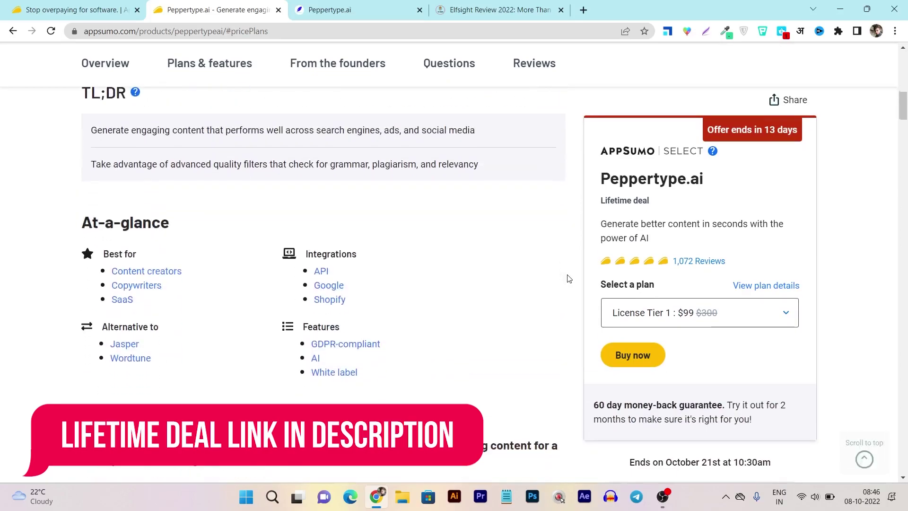
{"action": "scroll", "coordinate": [569, 279], "scroll_direction": "down", "scroll_amount": 9}
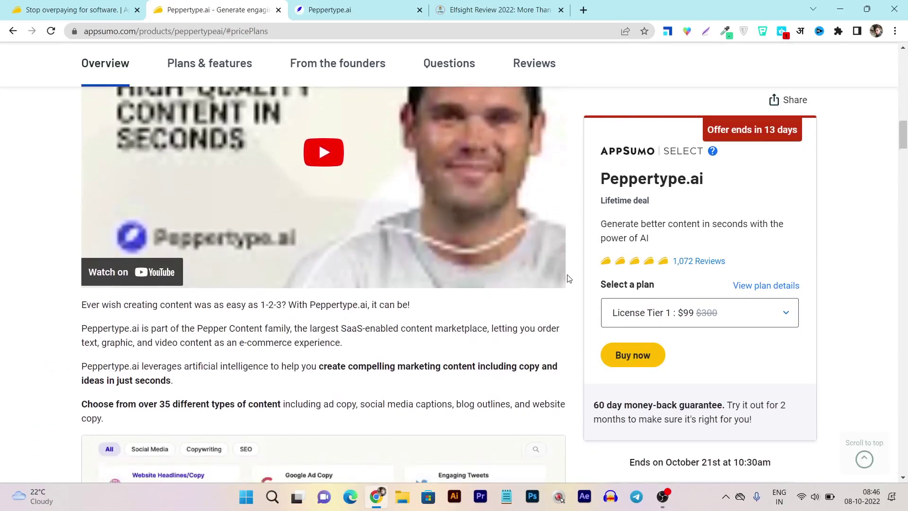
{"action": "scroll", "coordinate": [569, 279], "scroll_direction": "down", "scroll_amount": 15}
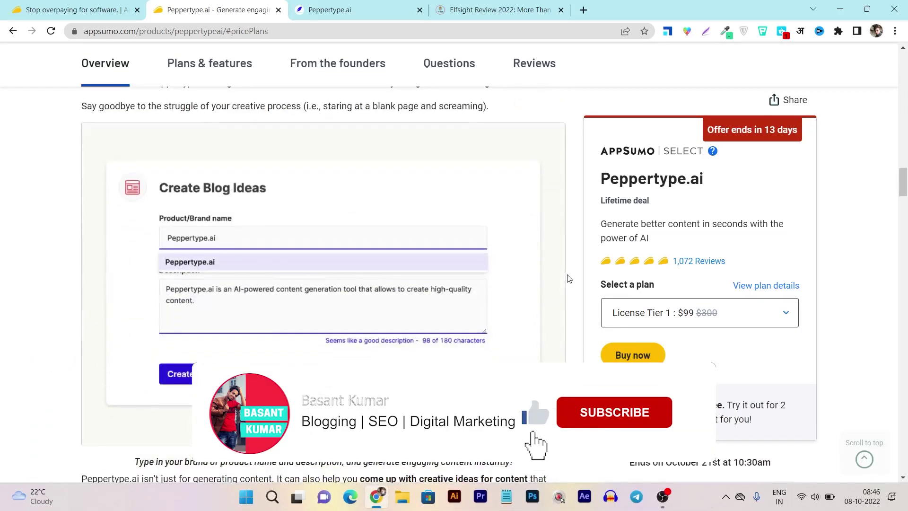
{"action": "scroll", "coordinate": [569, 279], "scroll_direction": "down", "scroll_amount": 15}
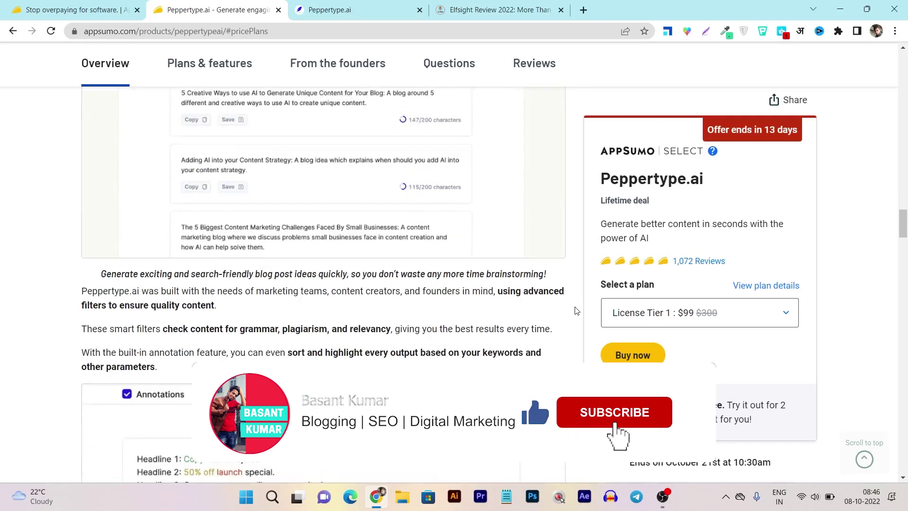
{"action": "scroll", "coordinate": [576, 310], "scroll_direction": "down", "scroll_amount": 11}
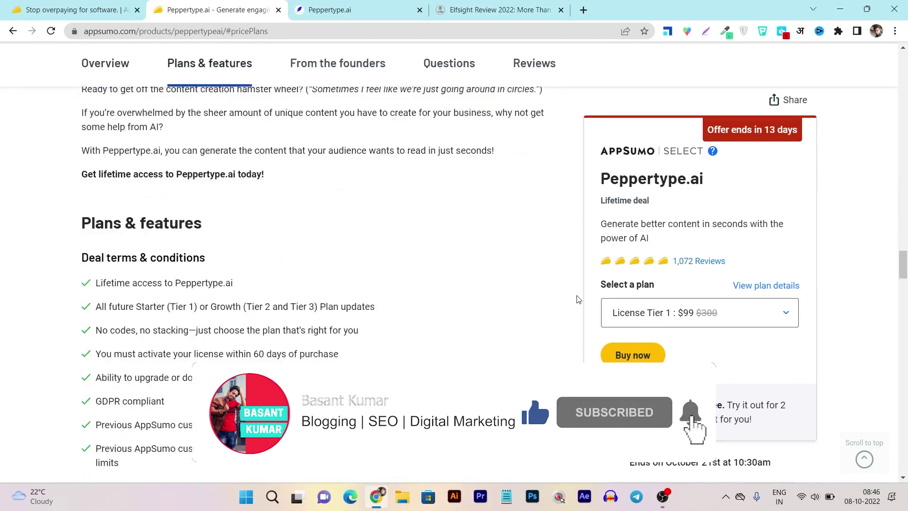
{"action": "scroll", "coordinate": [576, 299], "scroll_direction": "down", "scroll_amount": 20}
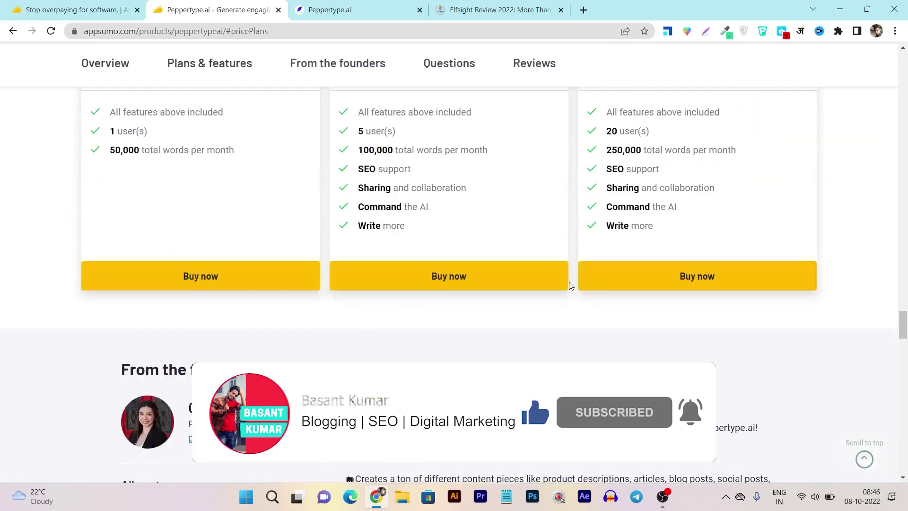